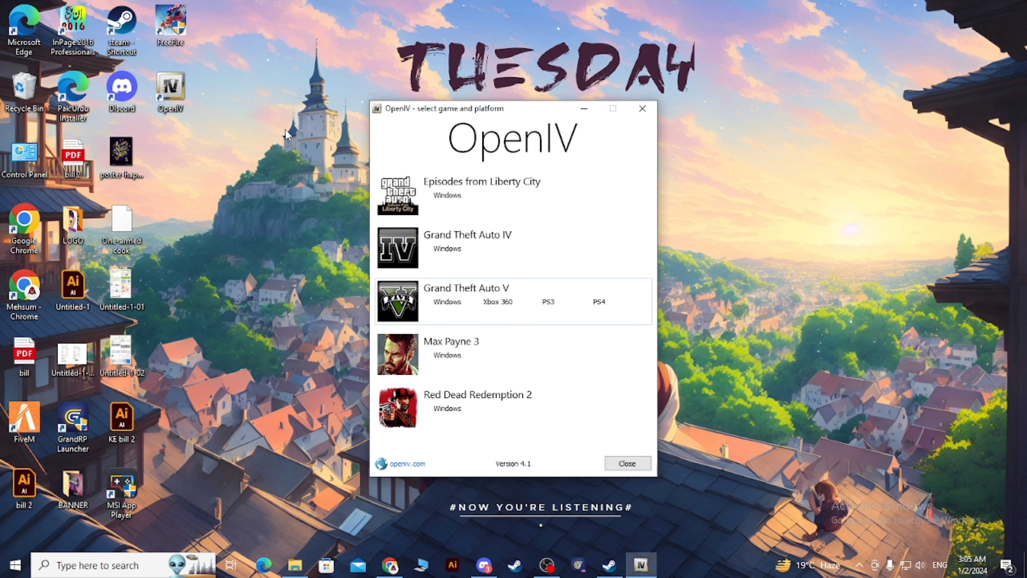
- Choose Grand Theft Auto V for Windows and browse to D:\ALL GAME\STRAEM\steamapps\common
left_click(447, 302)
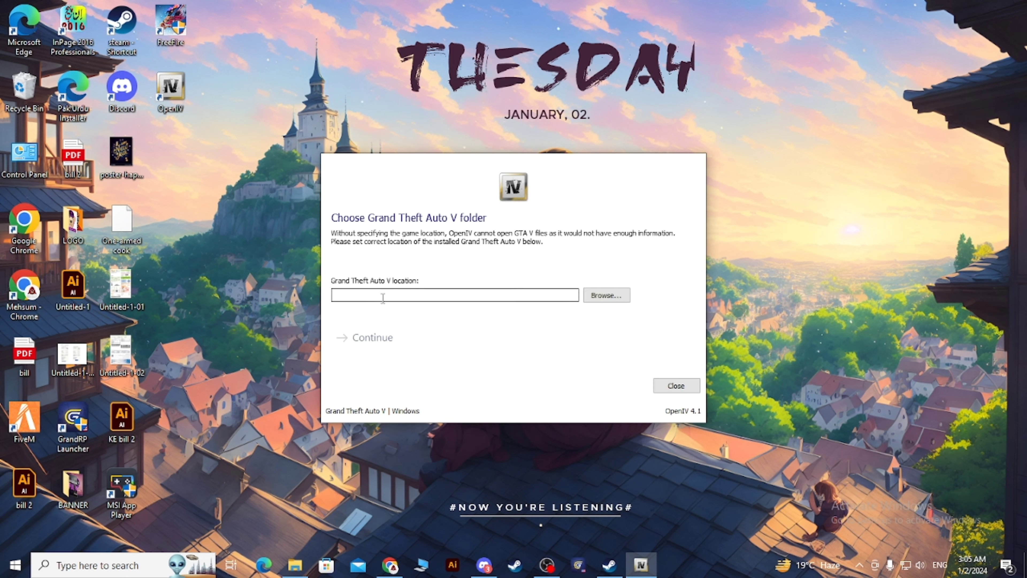
left_click(601, 297)
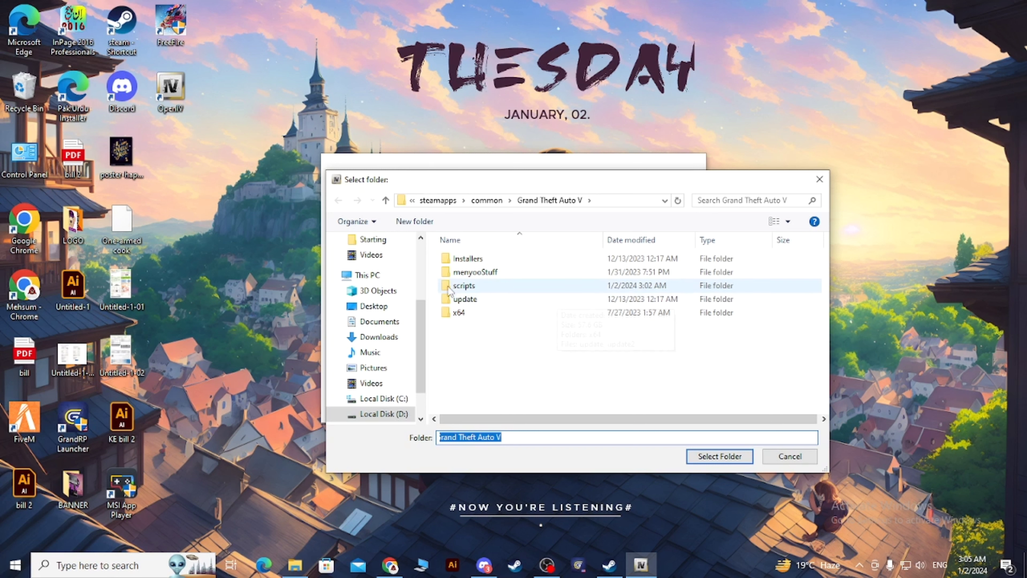
left_click(383, 414)
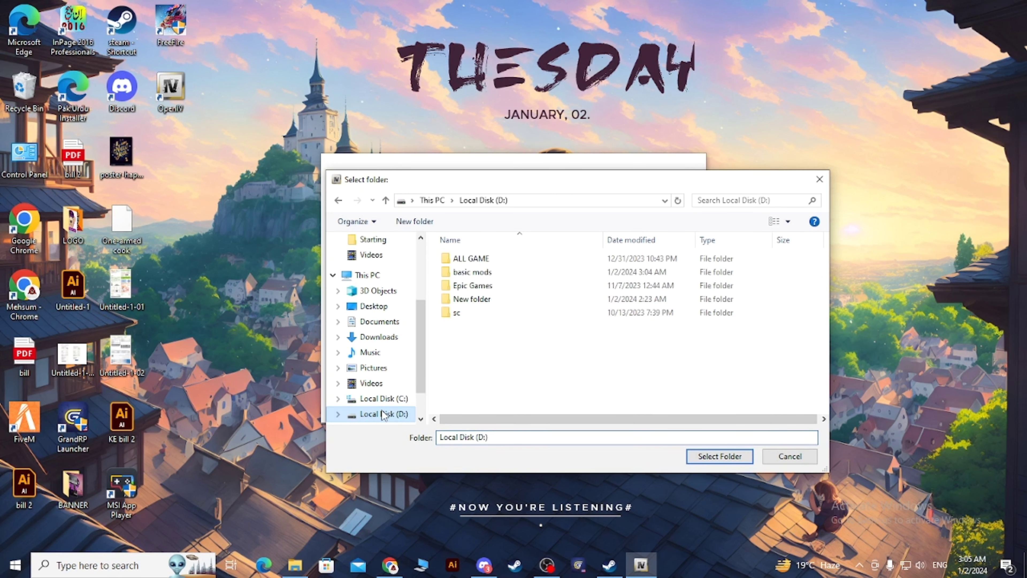
left_click(471, 313)
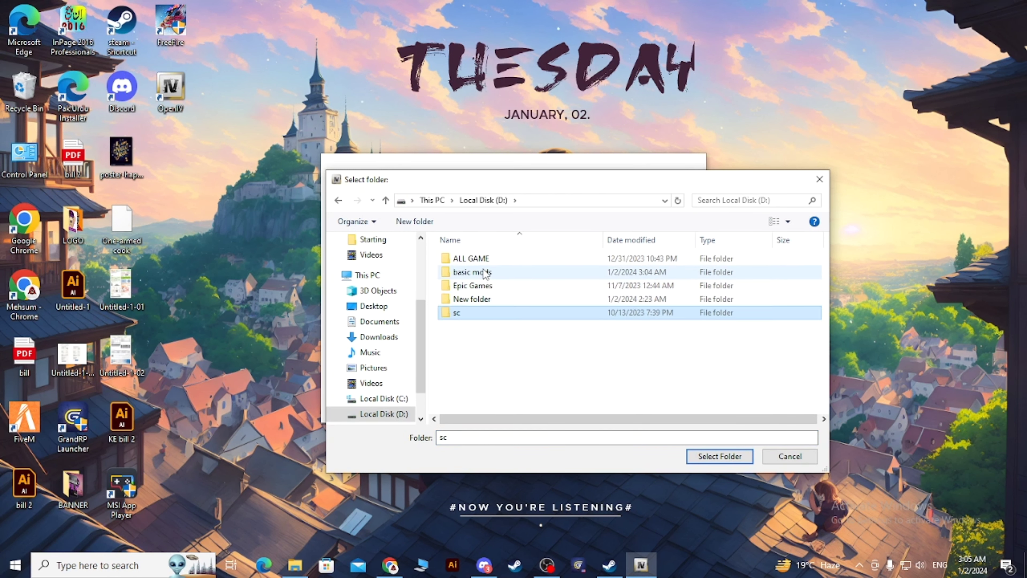
double_click(471, 259)
double_click(467, 326)
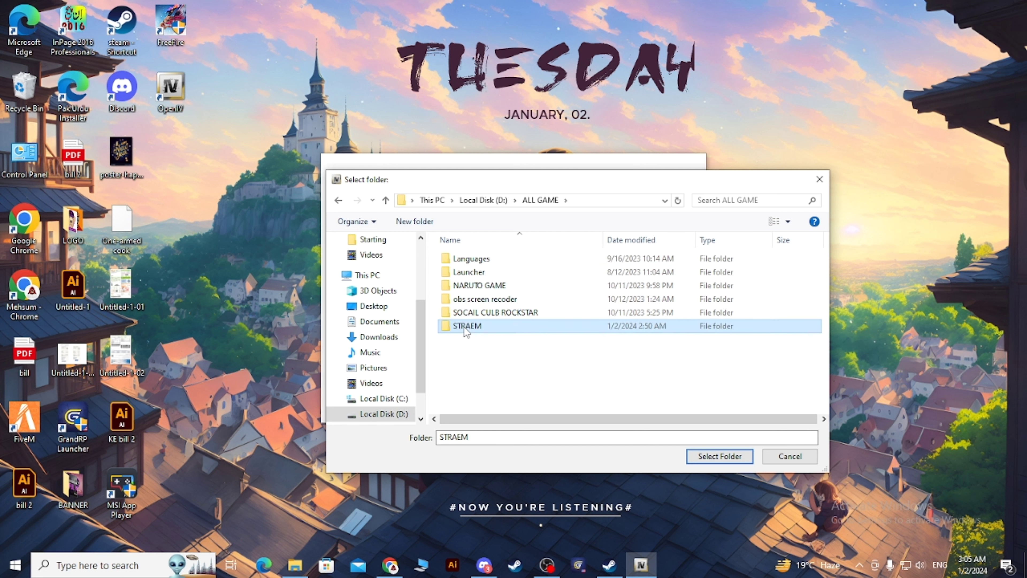
scroll(497, 324, "down", 5)
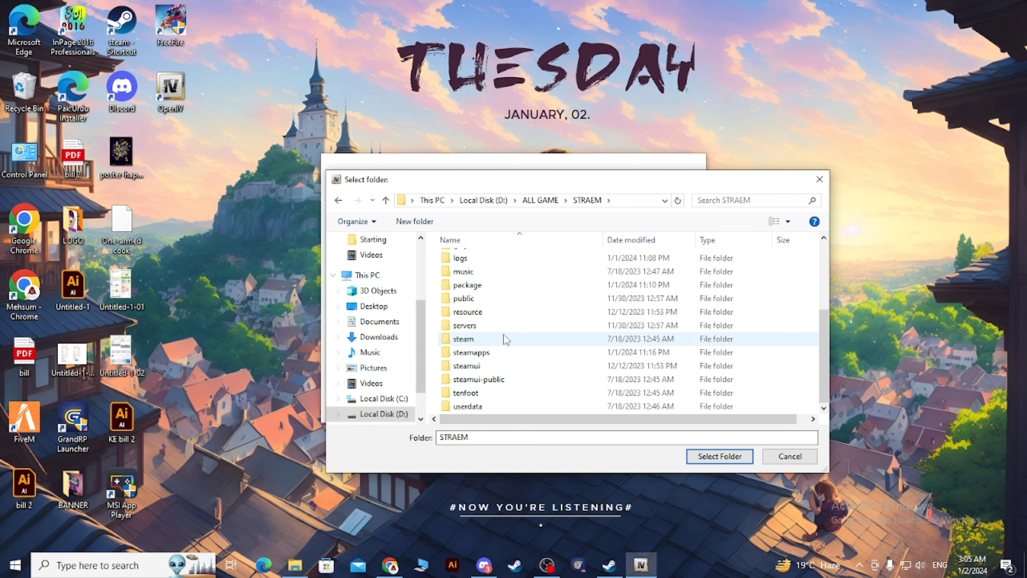
double_click(472, 352)
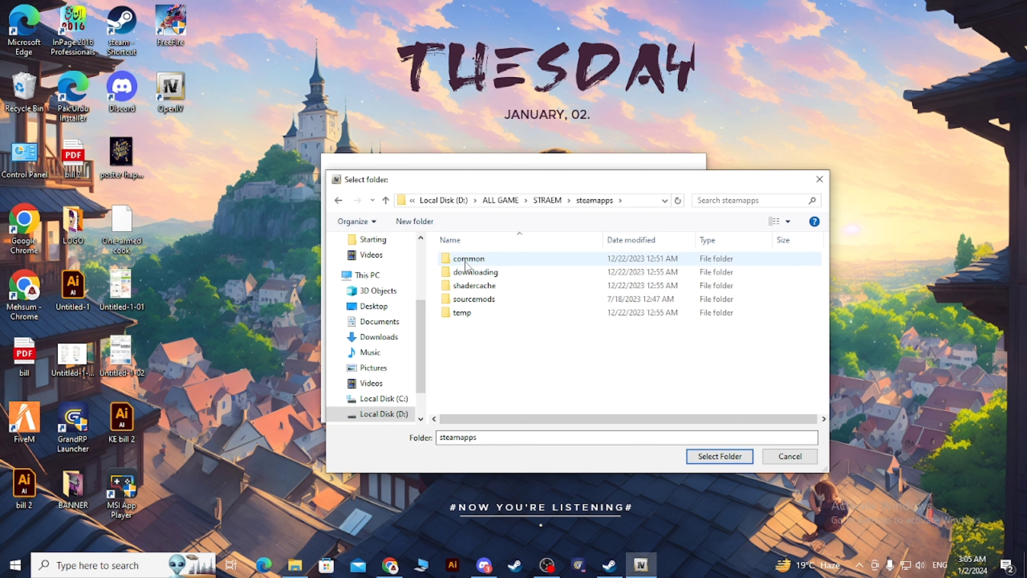
double_click(467, 261)
- Set the Grand Theft Auto V folder as the game location and continue past validation
left_click(484, 272)
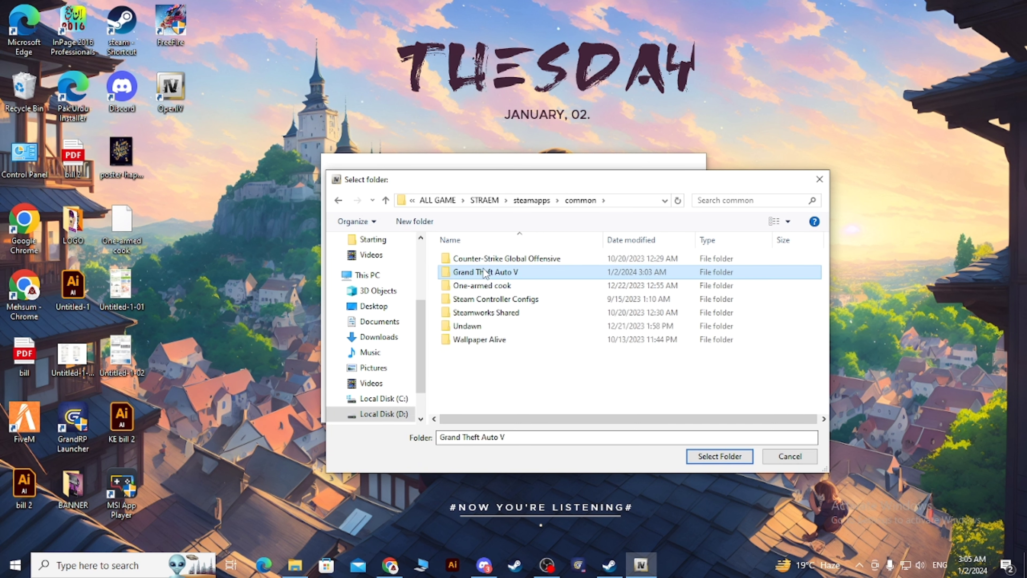
double_click(484, 272)
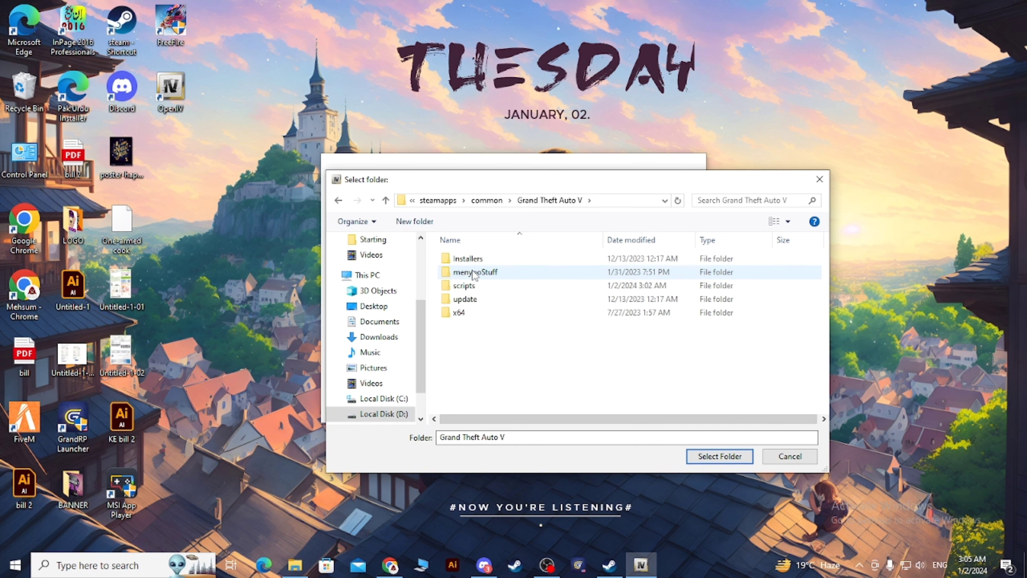
left_click(734, 457)
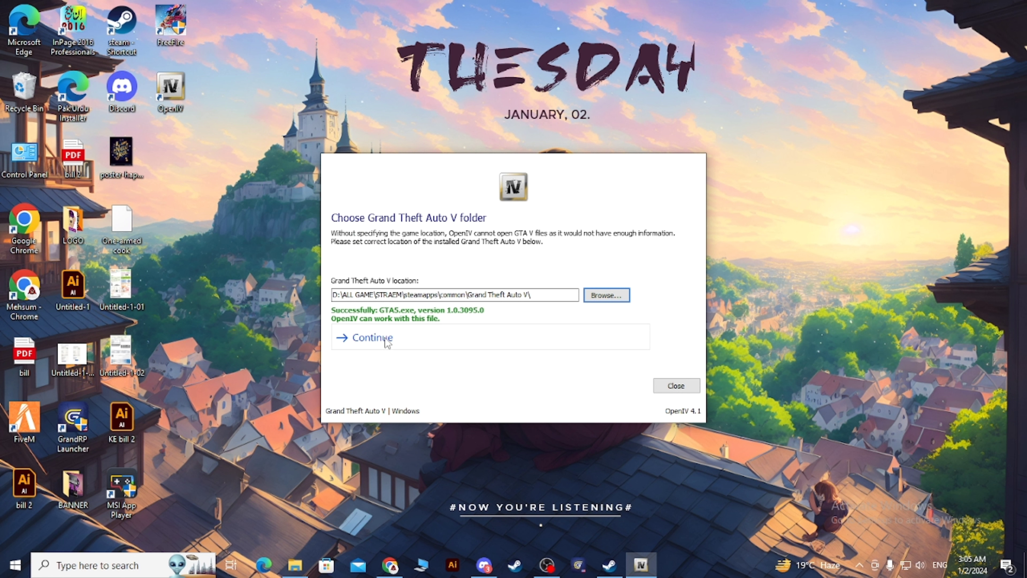
left_click(372, 338)
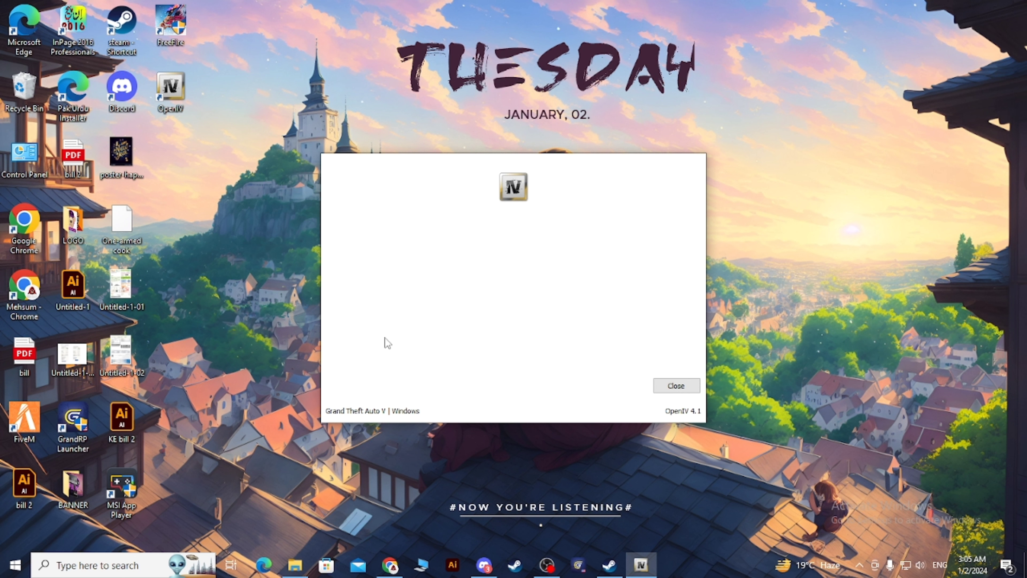
- Finish setup past the Backups page and switch on Edit mode
left_click(380, 340)
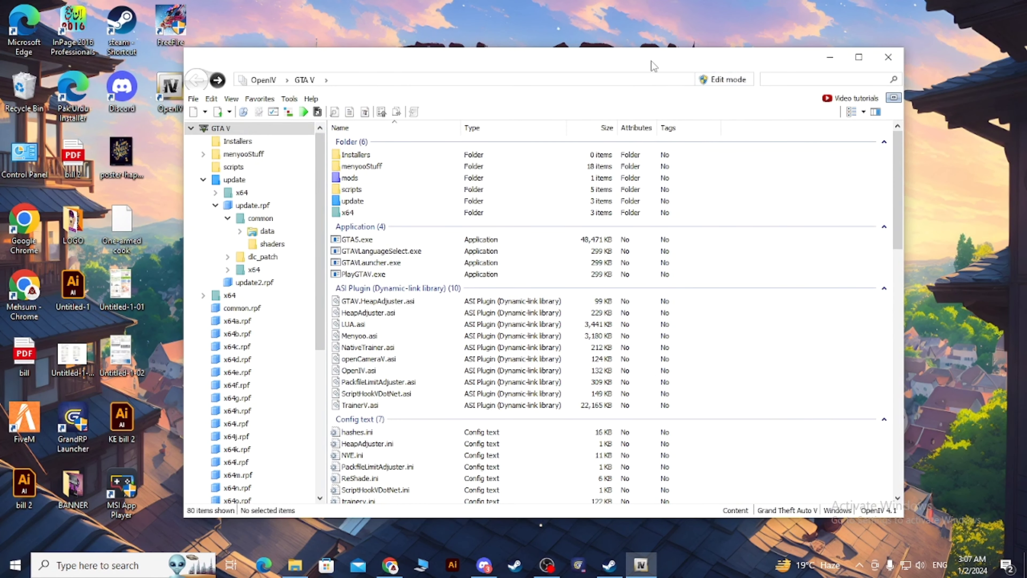
mouse_move(654, 66)
left_mouse_down()
mouse_move(703, 83)
mouse_move(659, 74)
left_mouse_up()
scroll(467, 243, "down", 5)
scroll(461, 275, "up", 5)
left_click(723, 89)
left_click(558, 325)
- Open mods\update\update.rpf\common\data and select gameconfig.xml
double_click(363, 187)
double_click(371, 163)
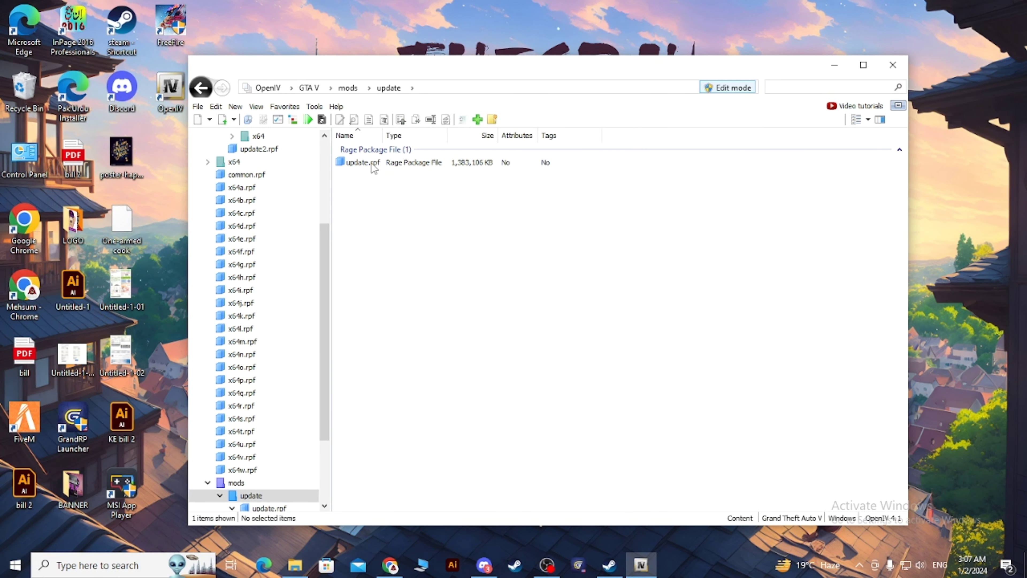
double_click(373, 164)
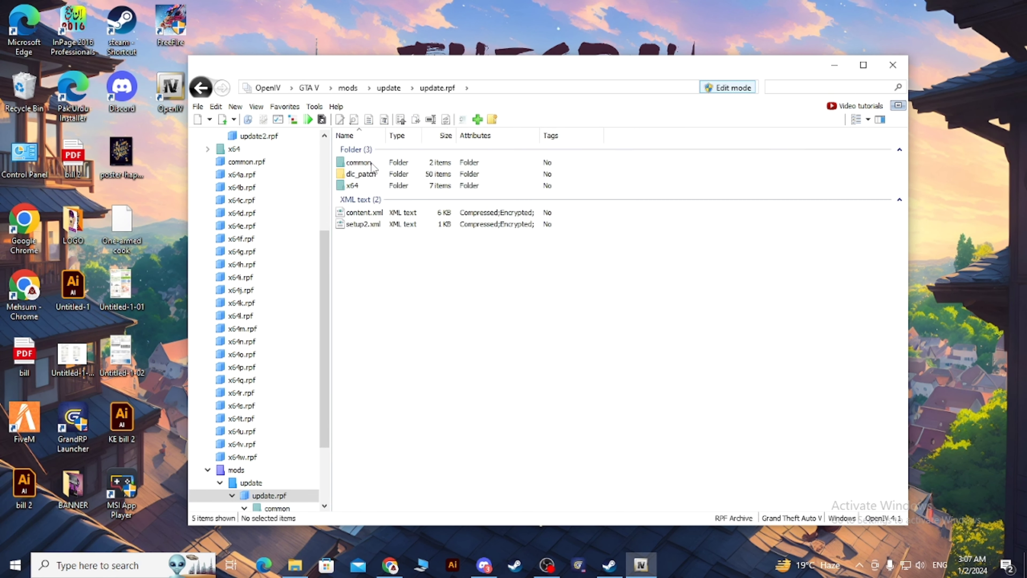
double_click(373, 163)
double_click(373, 163)
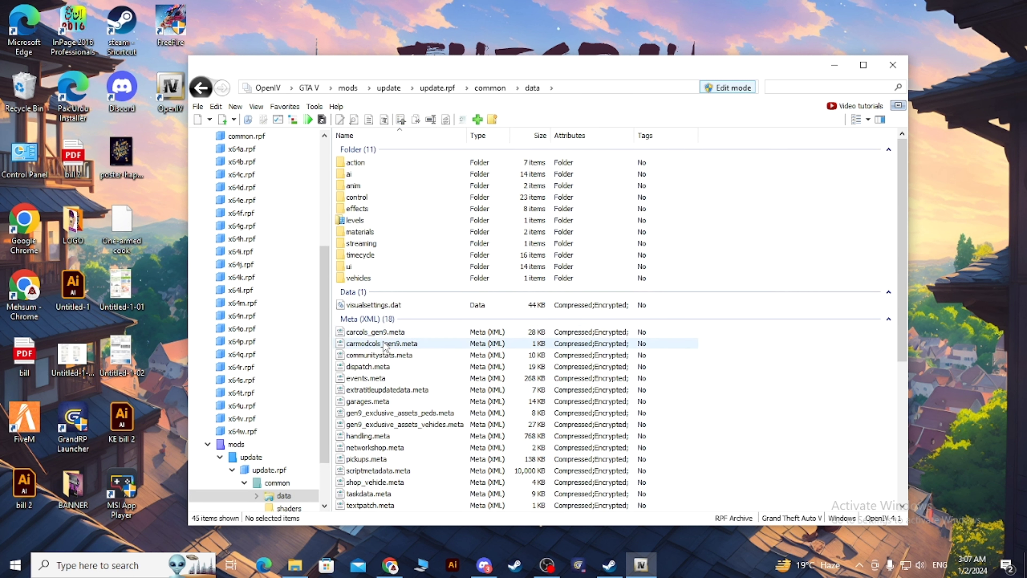
scroll(384, 346, "down", 7)
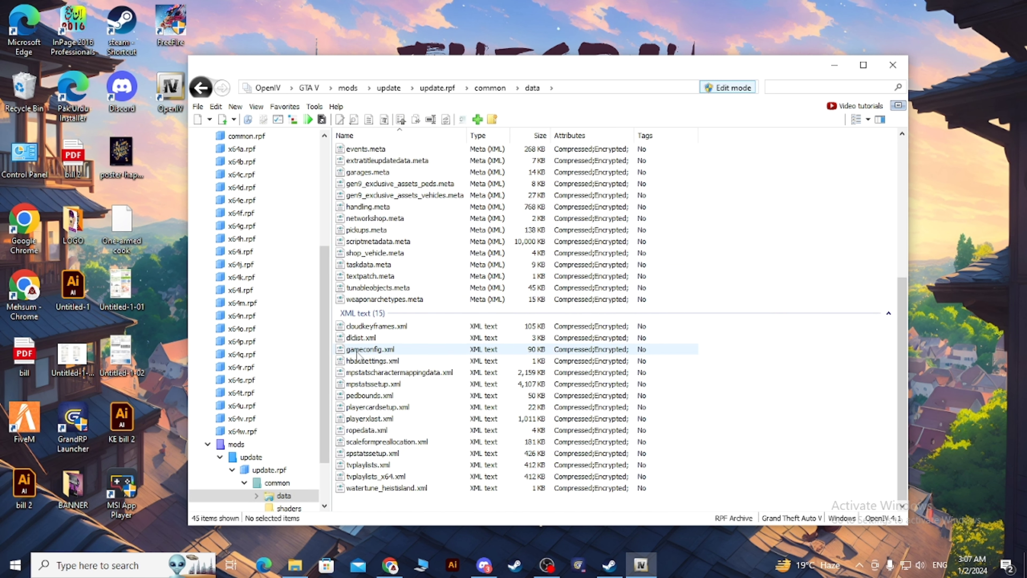
left_click(398, 352)
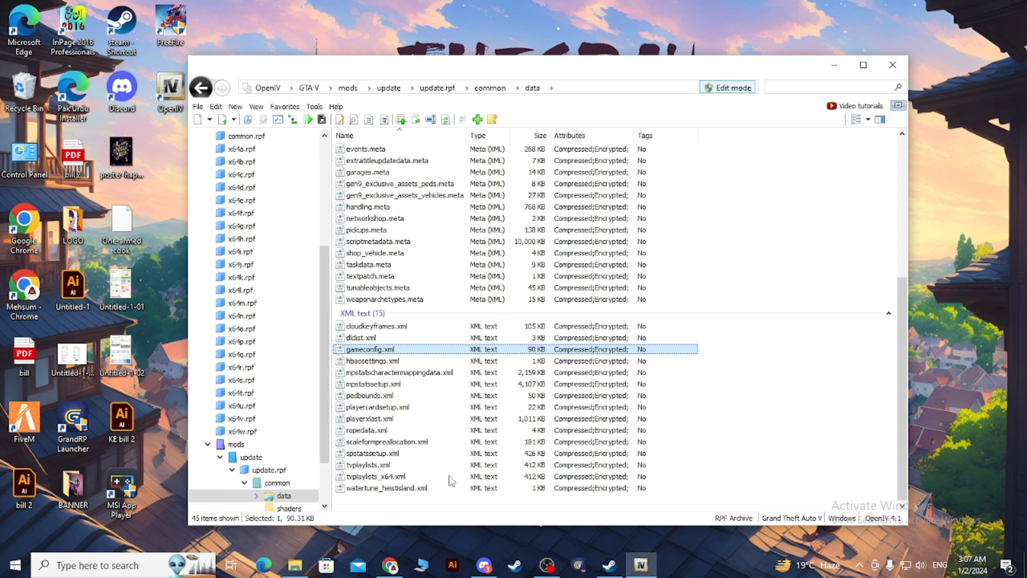
- Extract the b160ed-GTAV Config v32 archive into its own folder
left_click(293, 574)
left_click(155, 122)
right_click(153, 120)
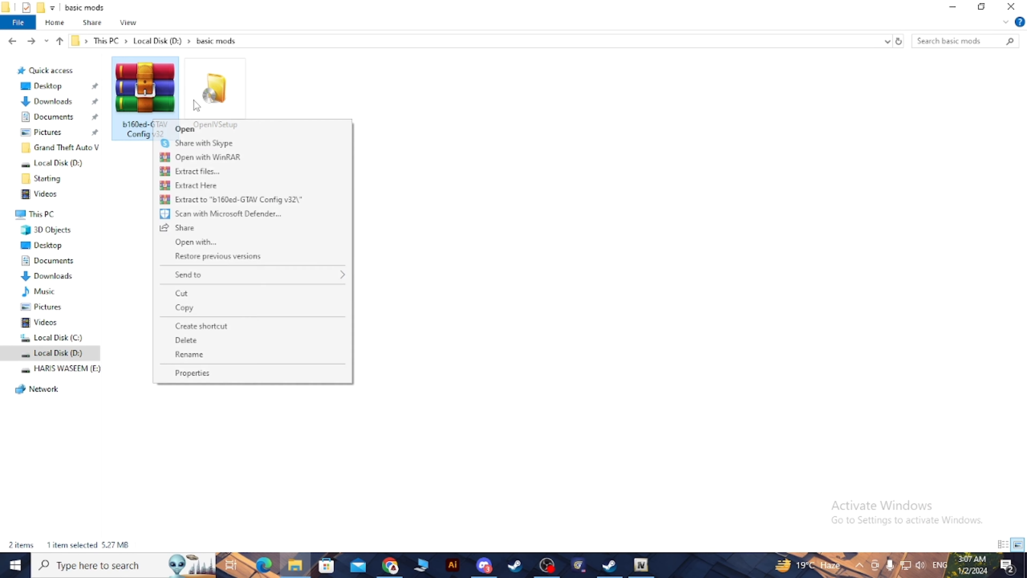
left_click(226, 199)
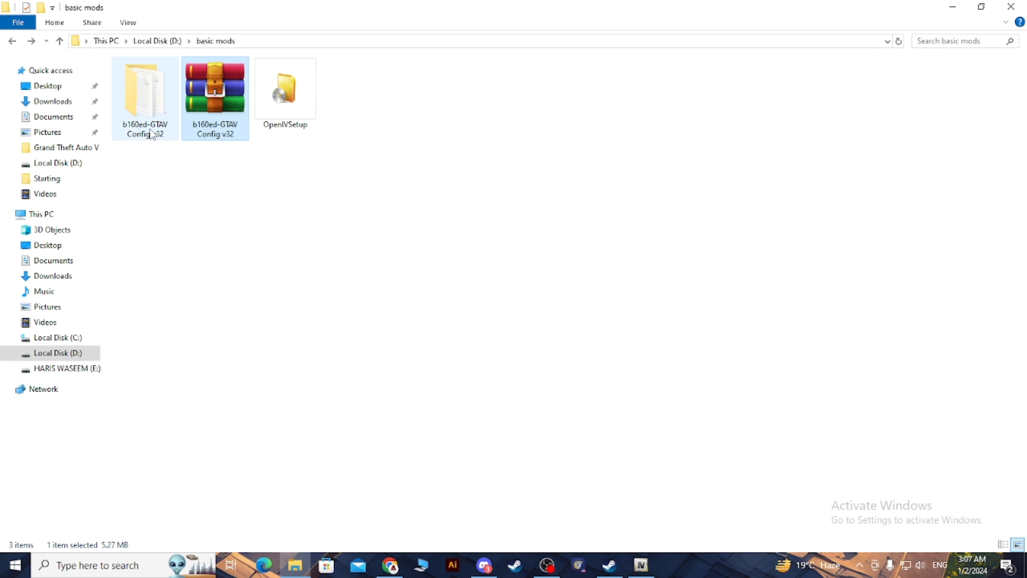
- Look through the extracted config's Backup and Old Versions subfolders
double_click(151, 134)
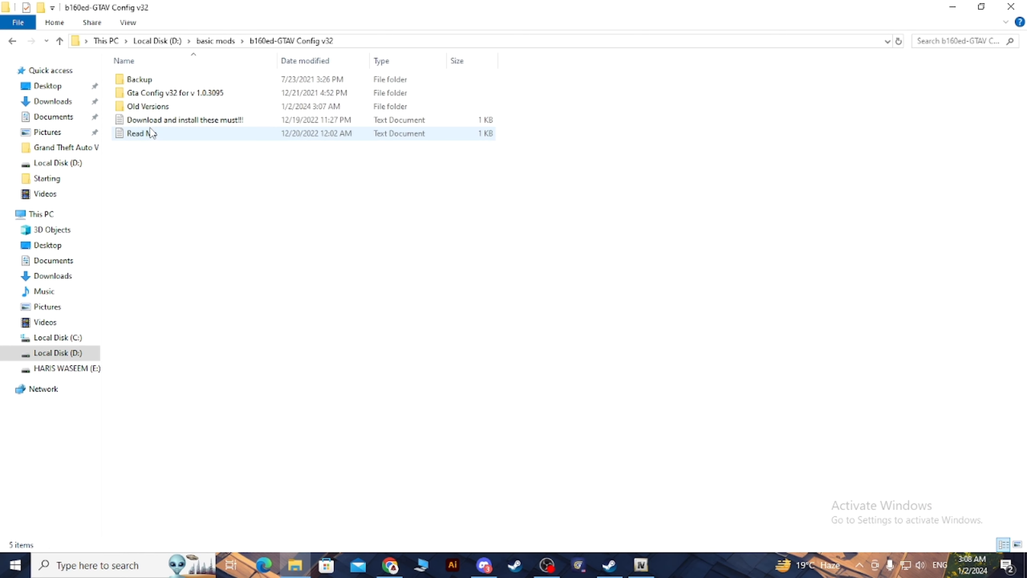
double_click(142, 82)
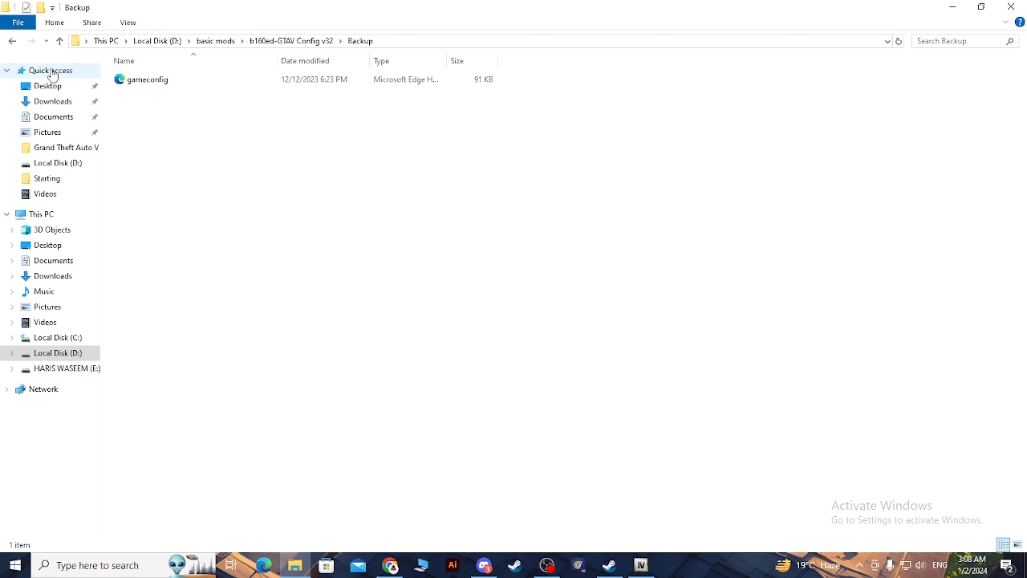
left_click(12, 41)
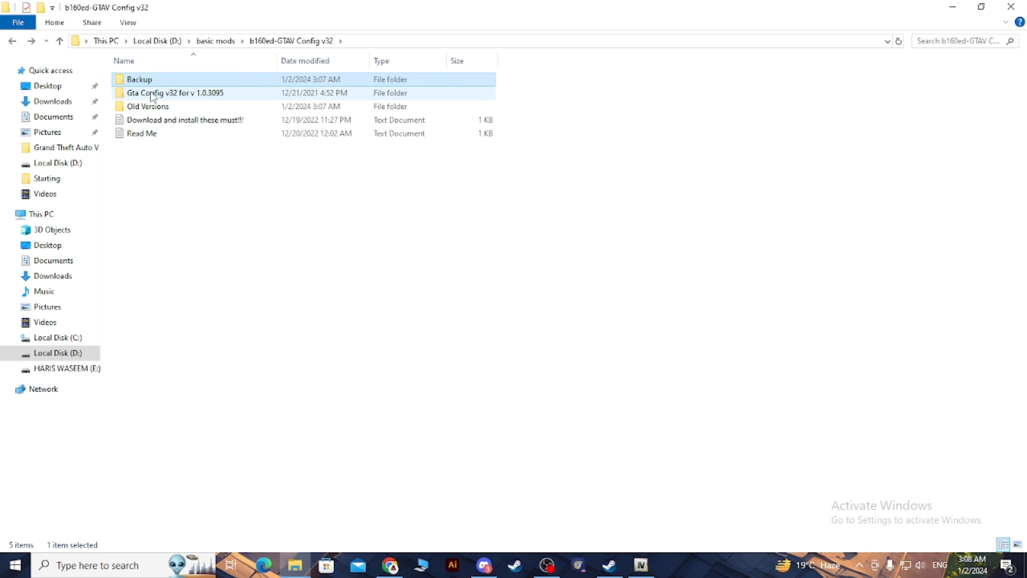
mouse_move(153, 99)
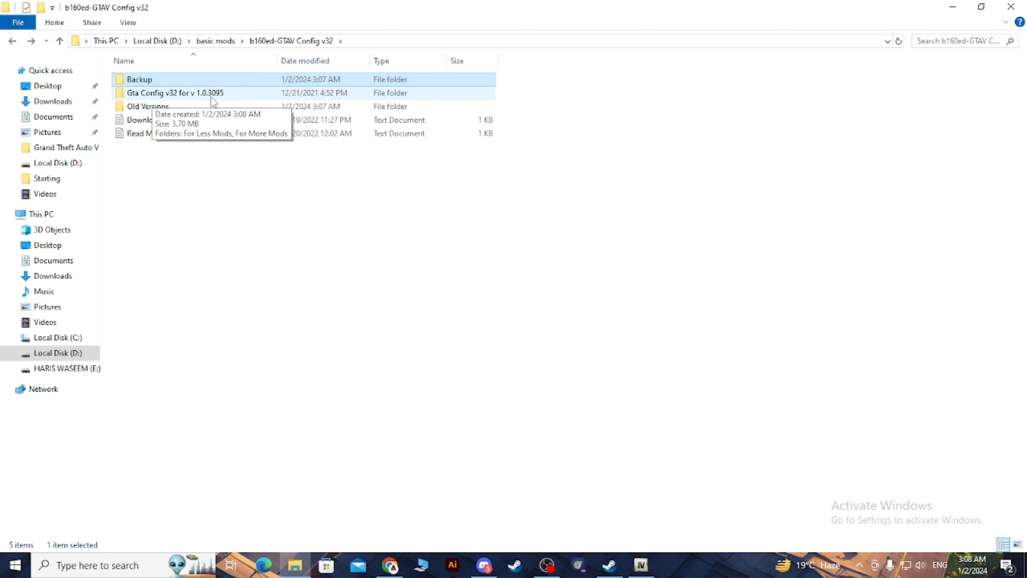
left_click(162, 110)
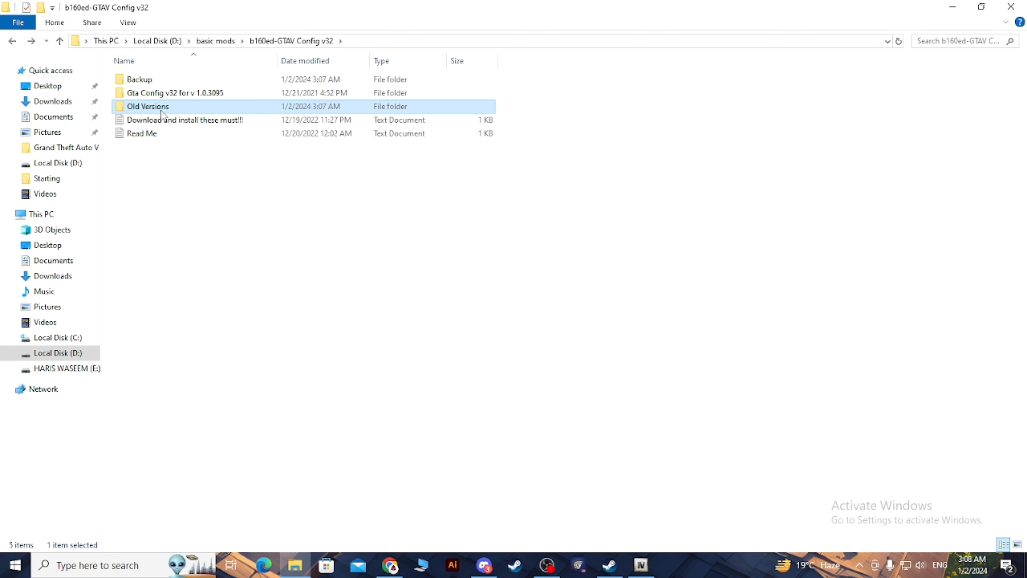
double_click(162, 111)
left_click(12, 41)
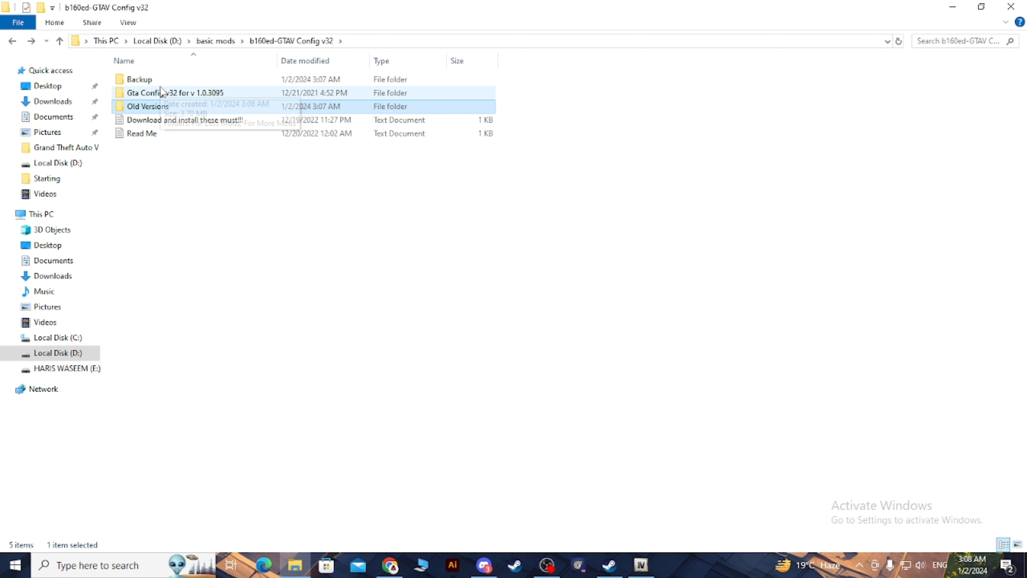
mouse_move(161, 93)
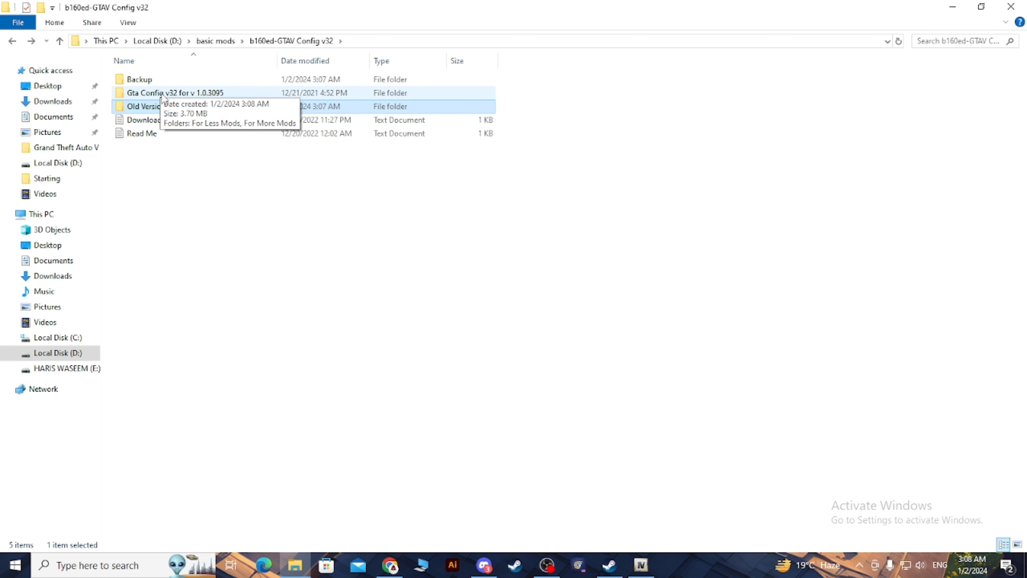
- Open Gta Config v32 for v 1.0.3095 > For More Mods > Stock Traffic (Means Gta base) and select gameconfig
double_click(224, 96)
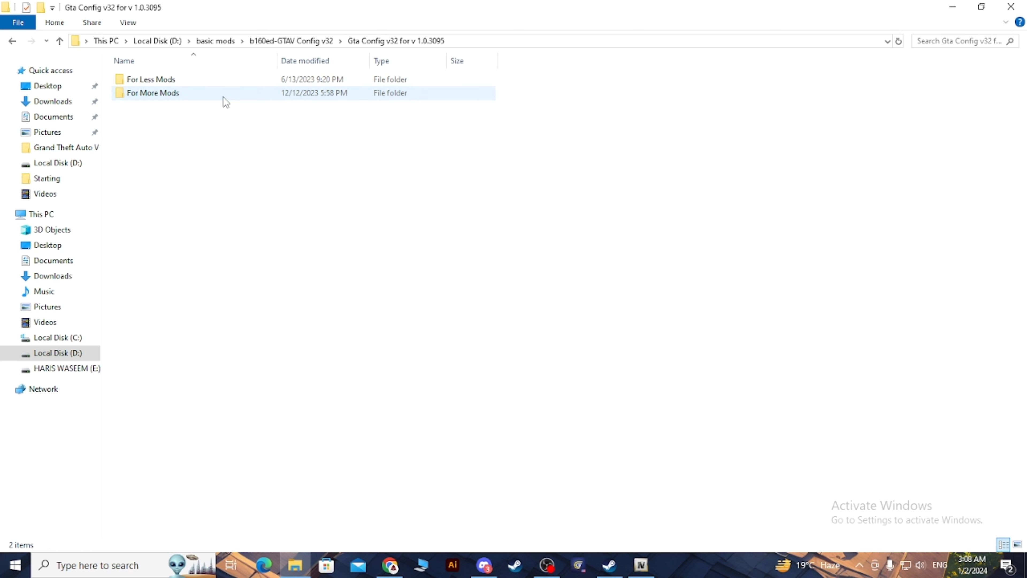
double_click(168, 96)
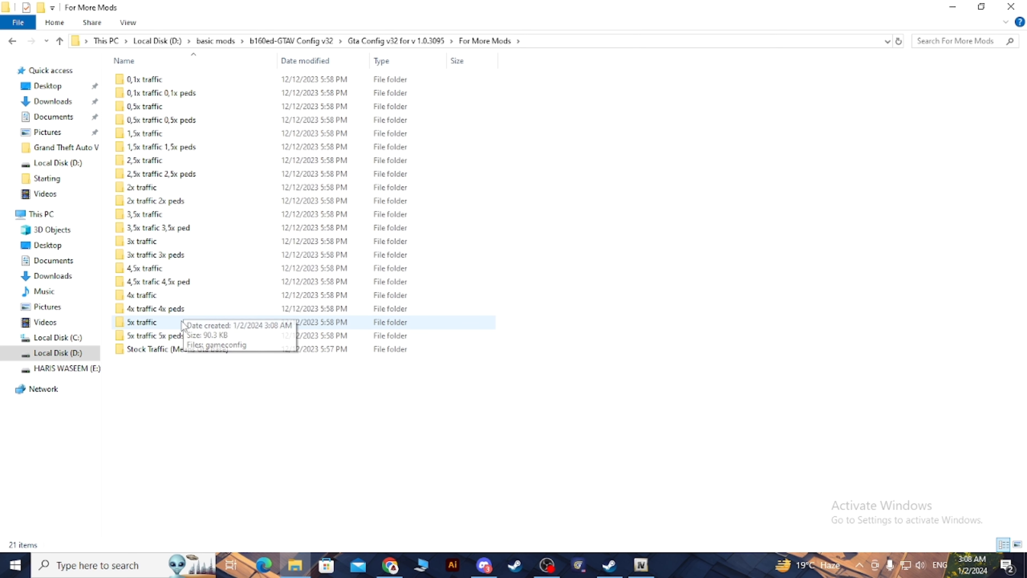
double_click(163, 349)
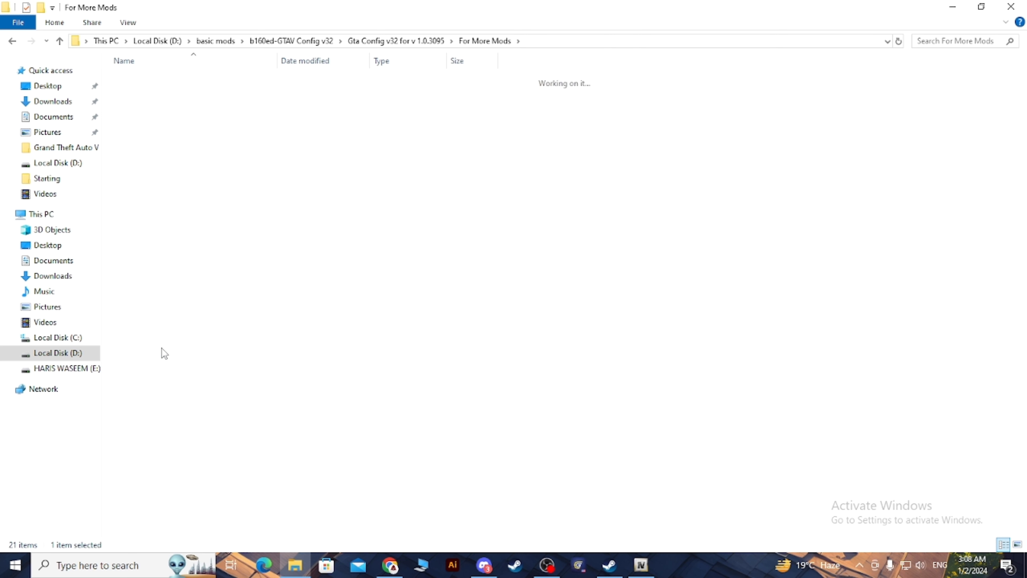
left_click(149, 80)
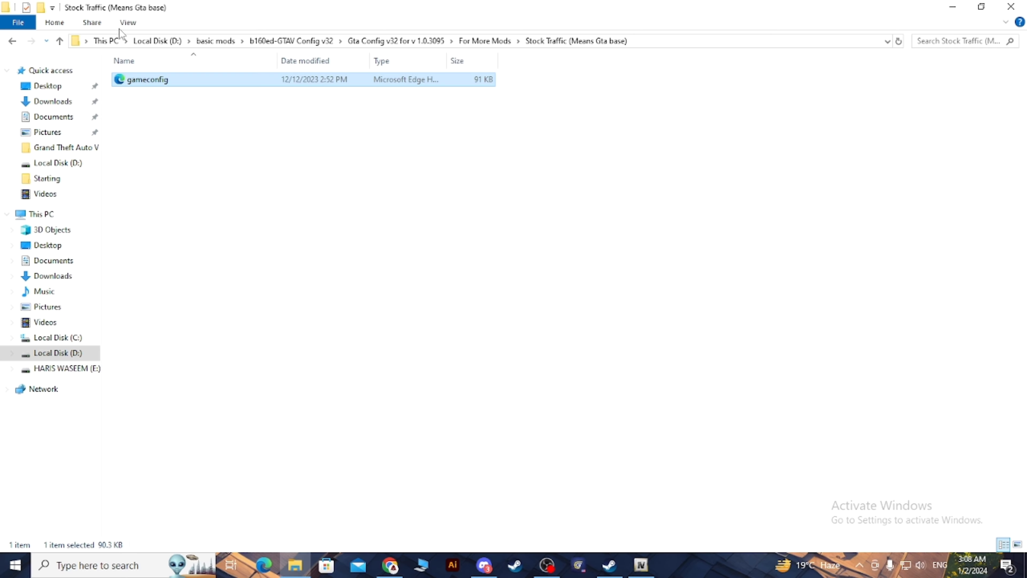
left_click_drag(655, 6, 158, 132)
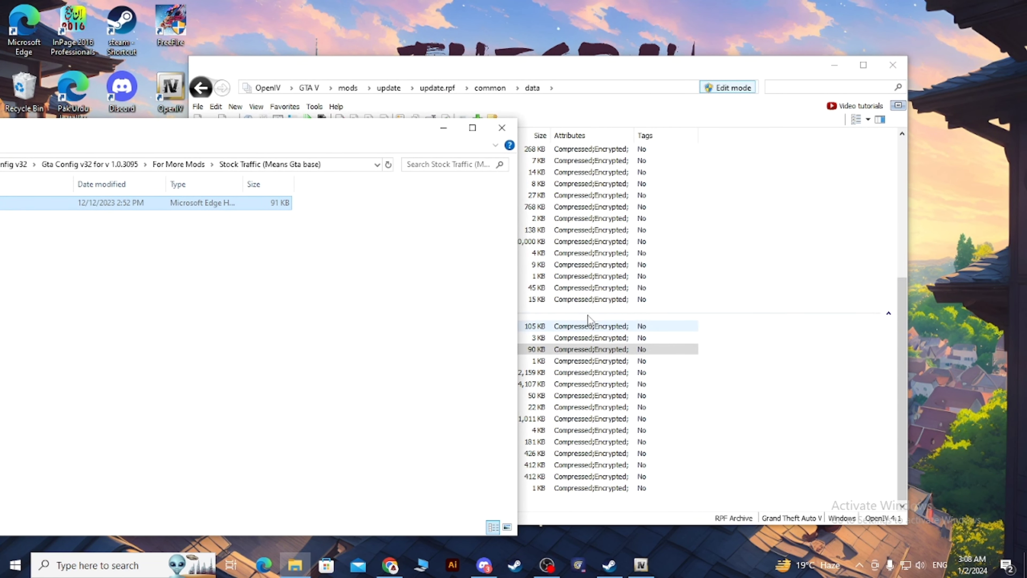
- Back up the original gameconfig.xml from OpenIV to the desktop
left_click_drag(638, 57, 690, 69)
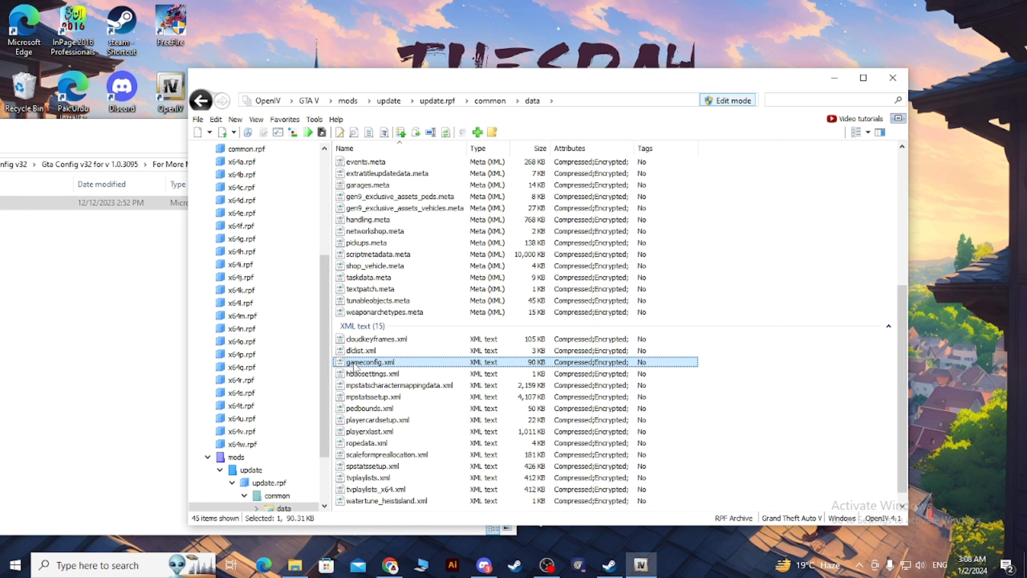
left_click_drag(361, 365, 397, 351)
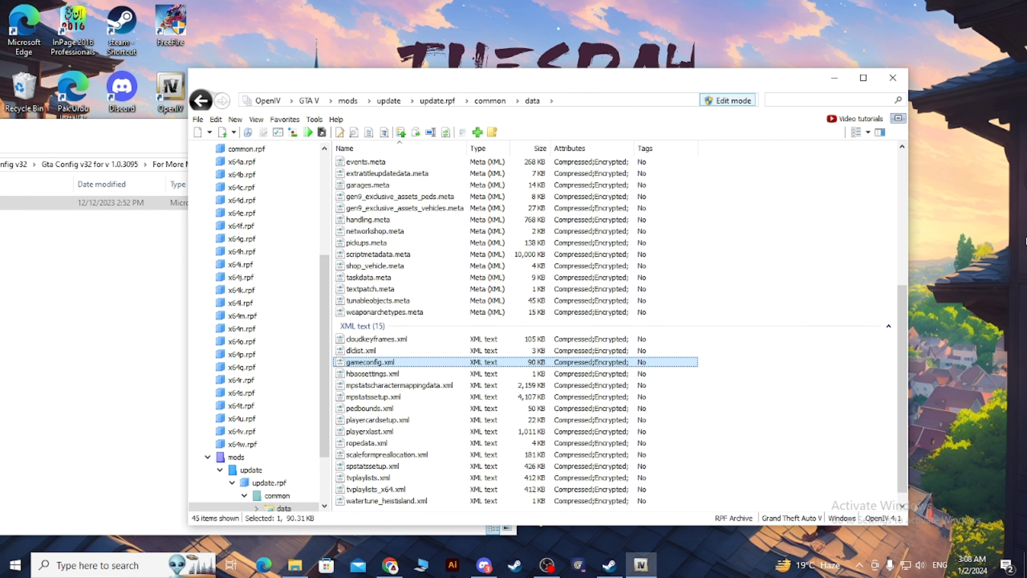
left_click_drag(999, 239, 999, 238)
- Replace gameconfig.xml in update.rpf with the Stock Traffic copy, then close Explorer and OpenIV
left_click_drag(53, 204, 463, 366)
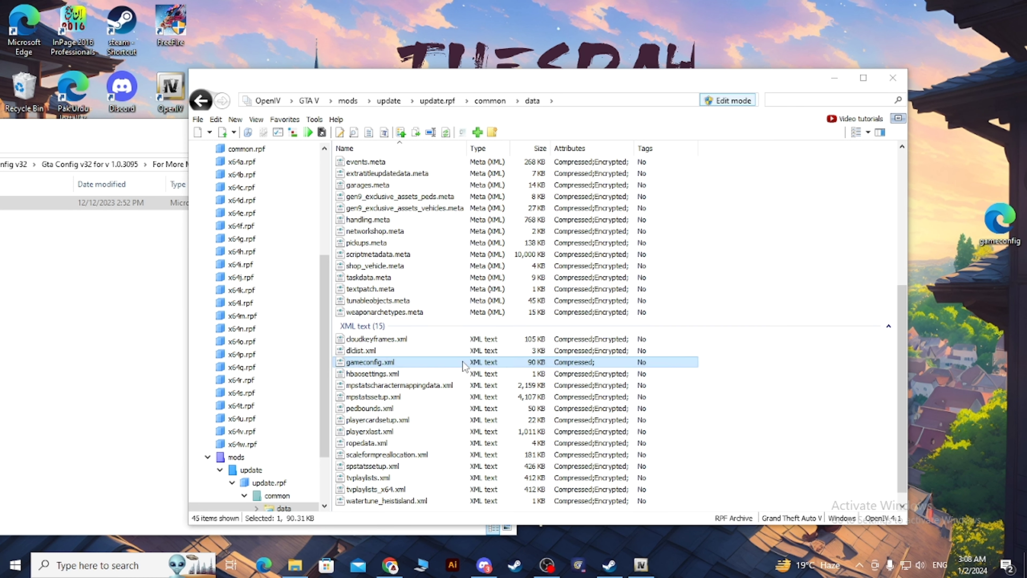
left_click(146, 138)
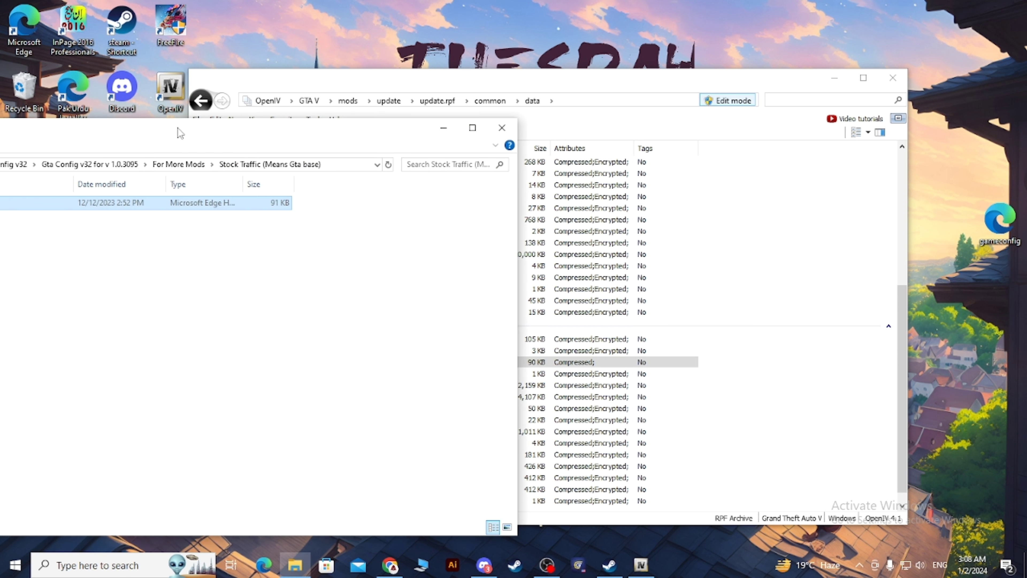
left_click_drag(282, 132, 580, 113)
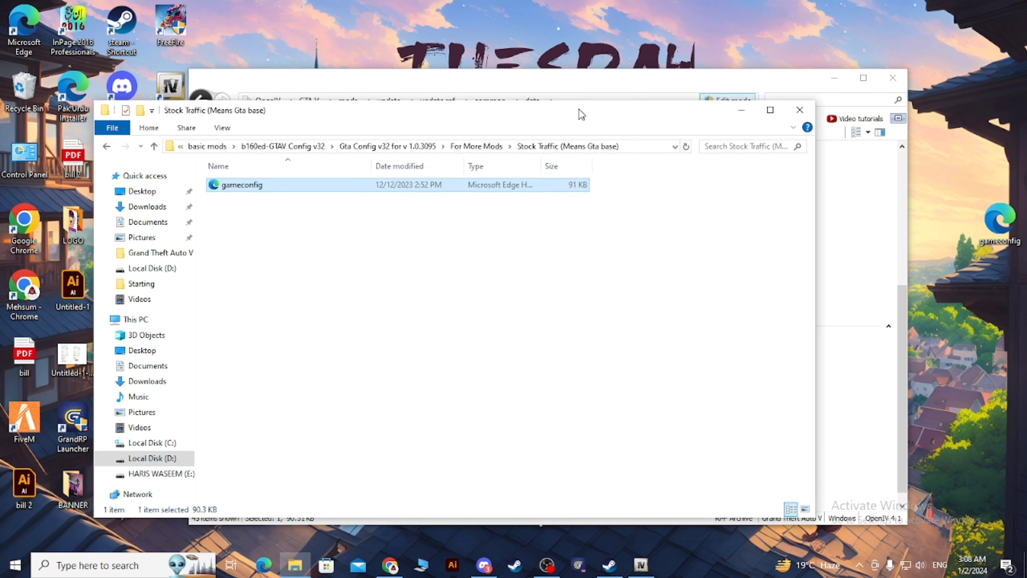
left_click(795, 115)
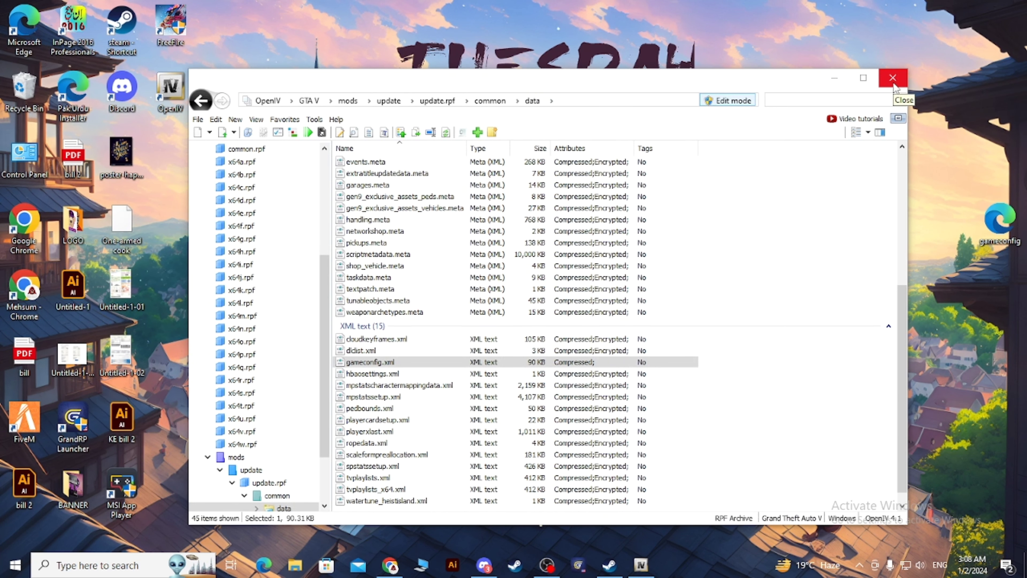
left_click(892, 78)
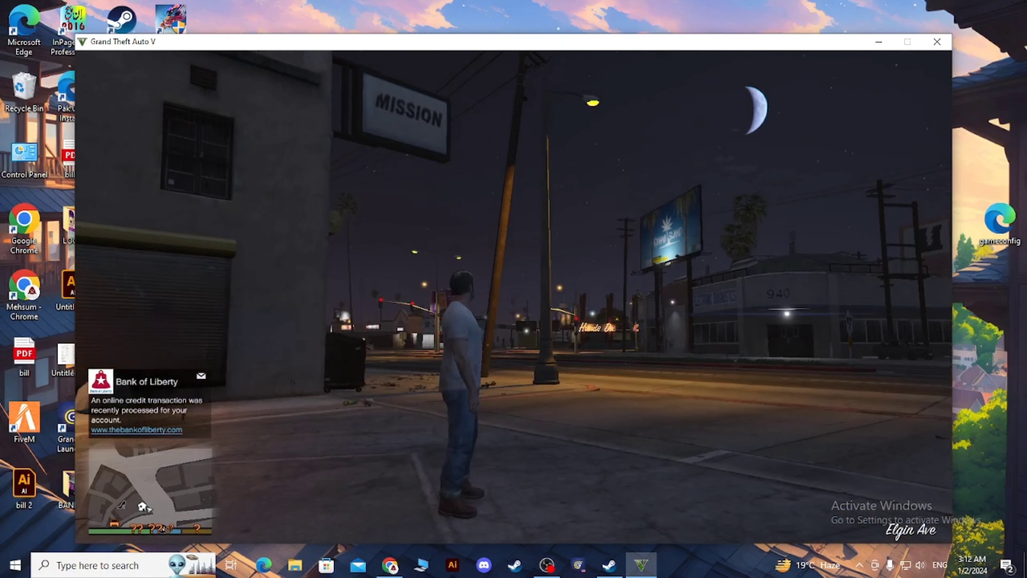
- Run the character across the road, throwing a punch and a kick
key("w")
key("a")
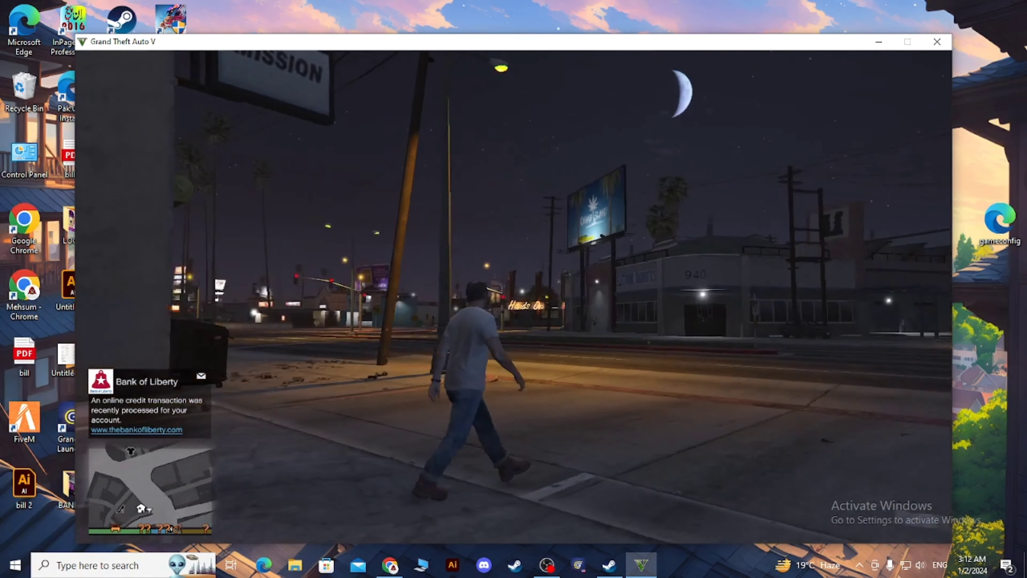
key("s")
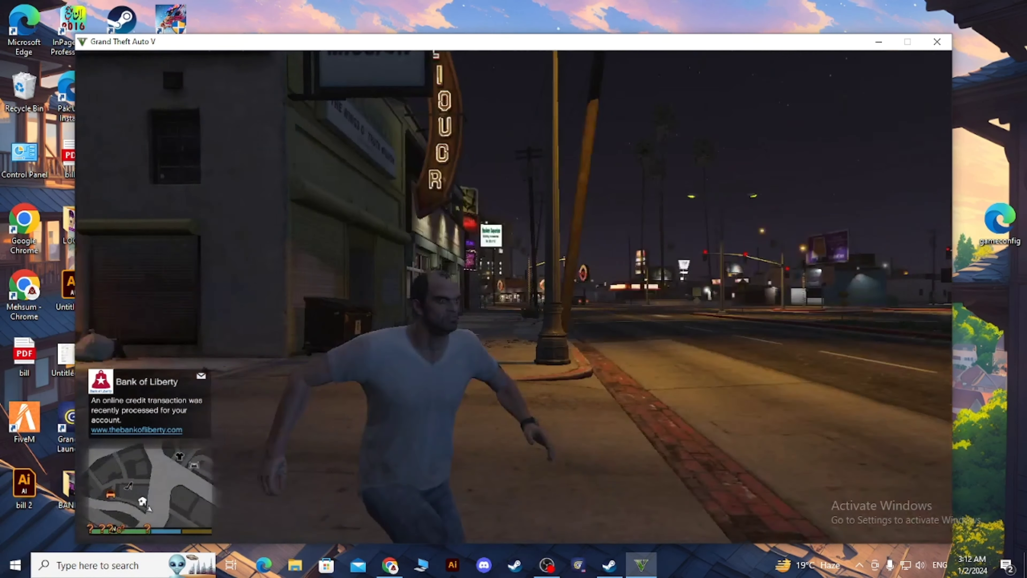
key("w")
key("w")
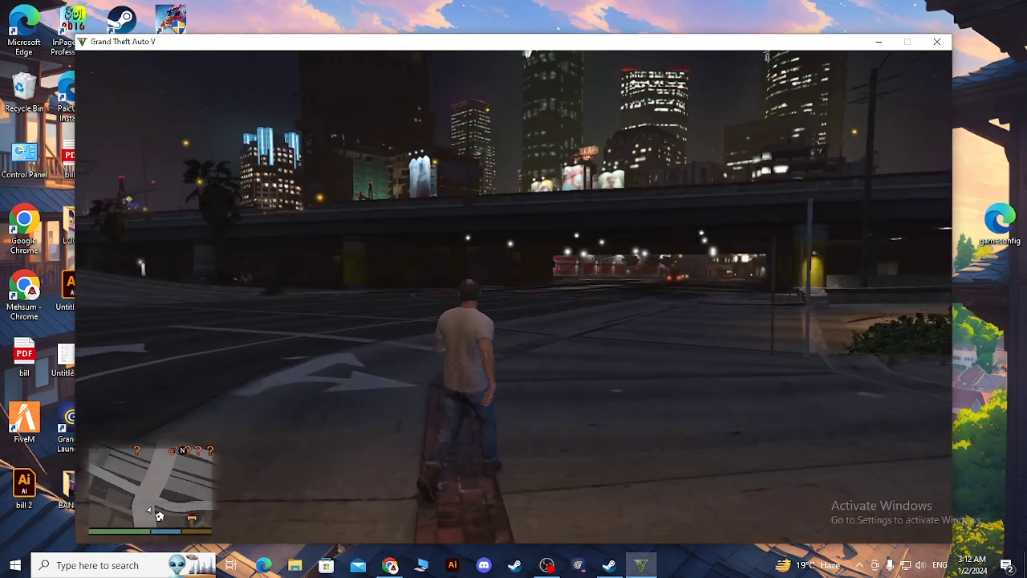
left_click(514, 296)
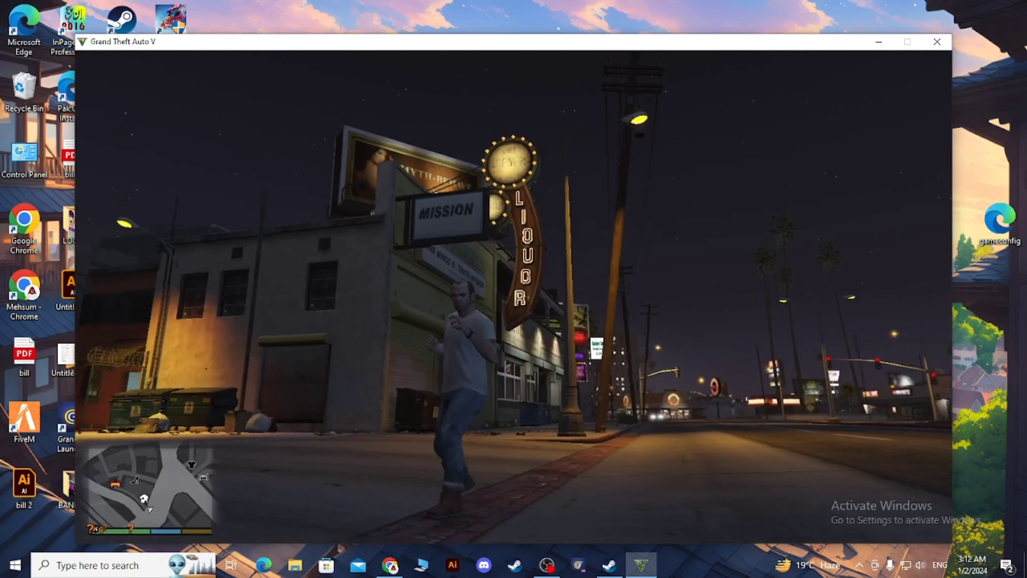
left_click(514, 296)
- Walk by the freeway ramp past arriving cars, then bring up Menyoo with F8
key("s")
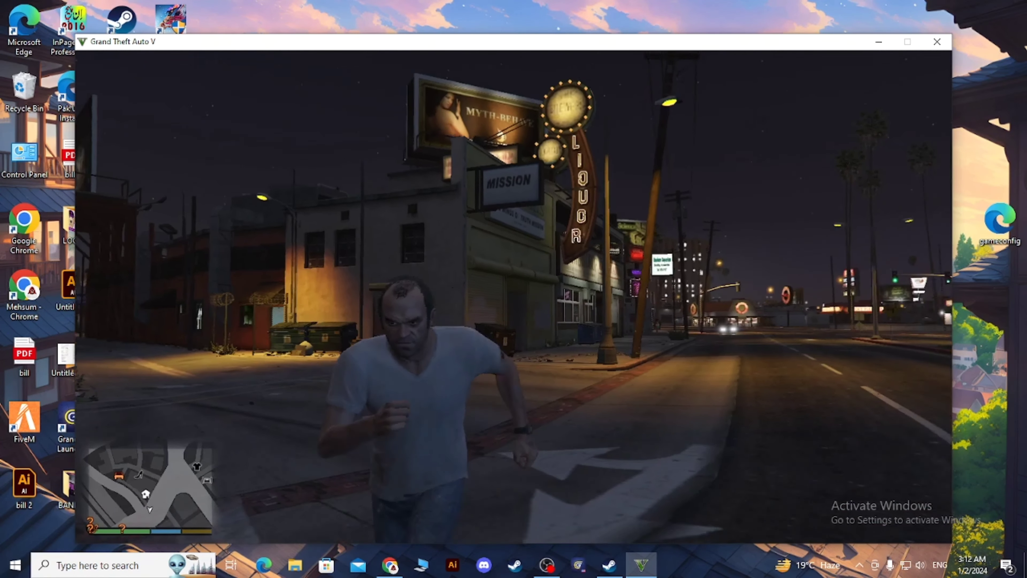
key("w")
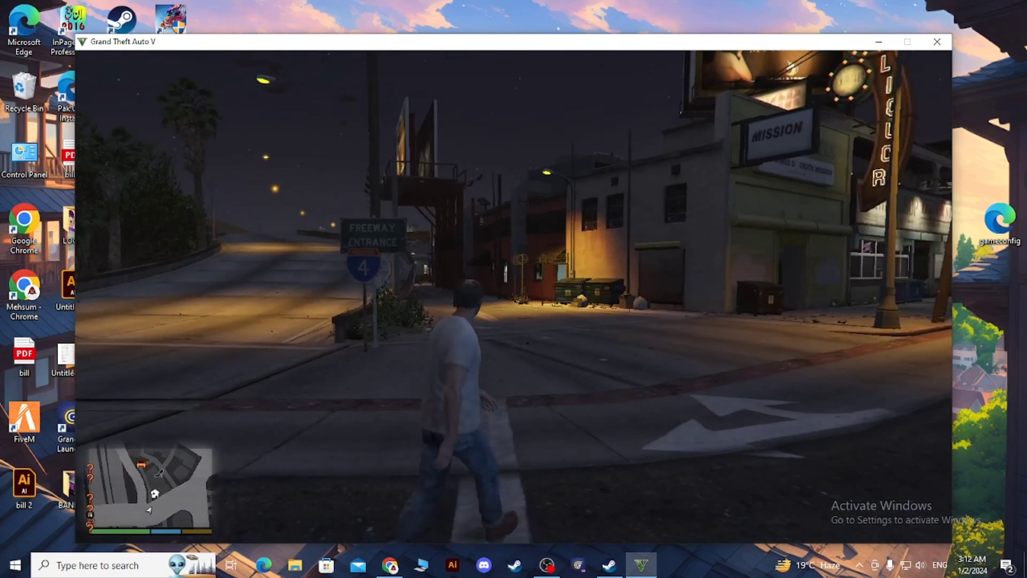
key("s")
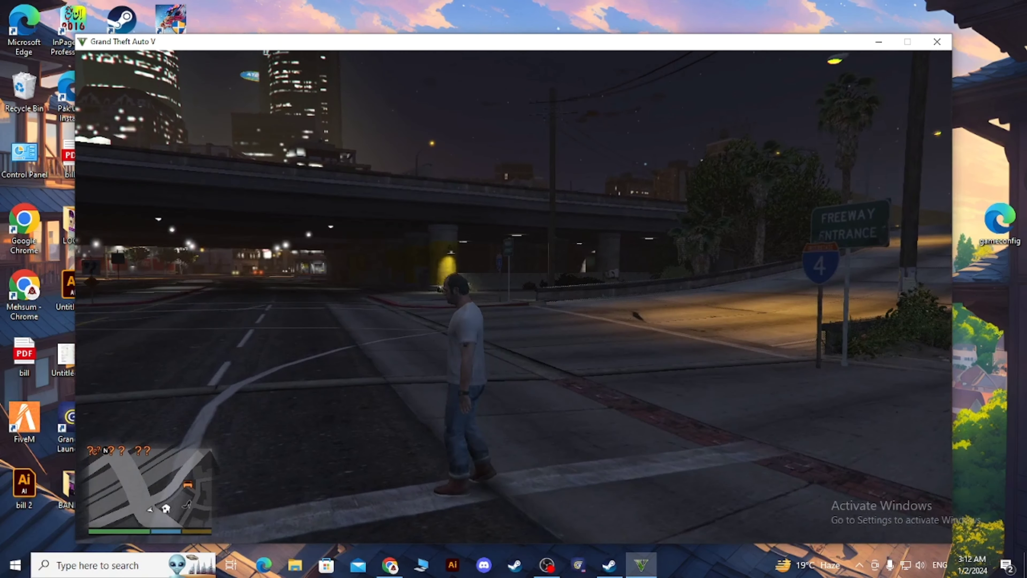
key("a")
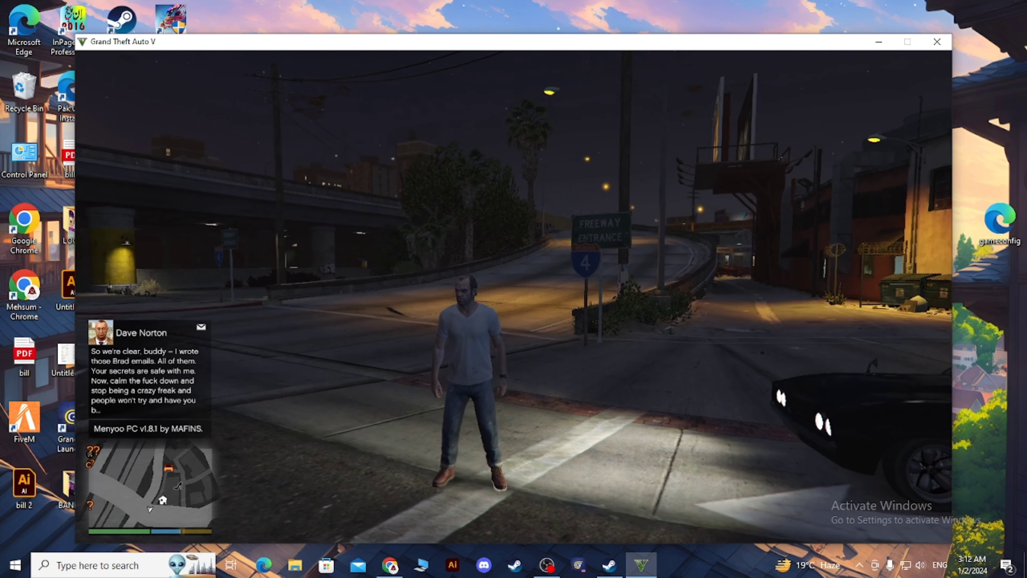
key("w")
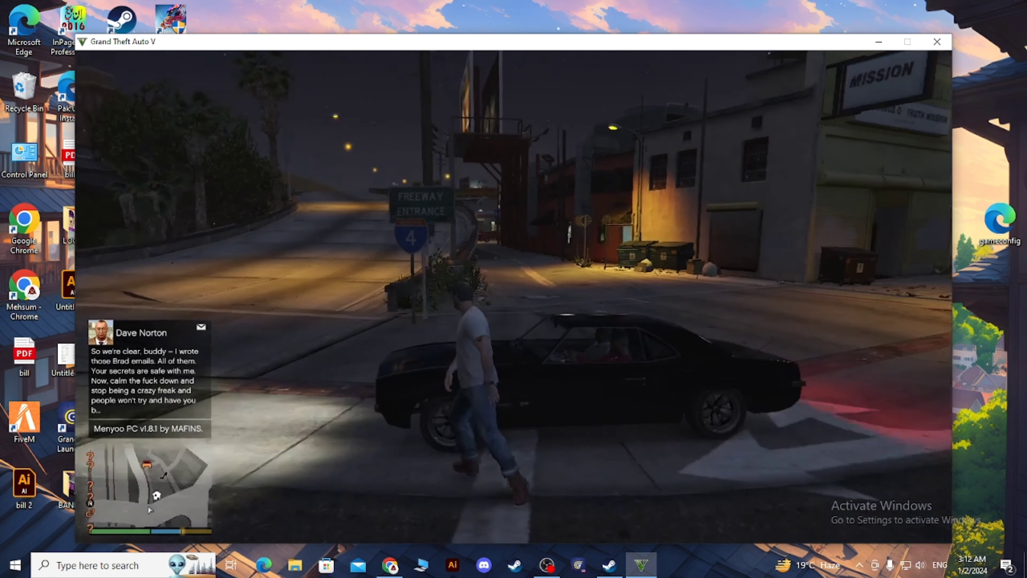
key("w")
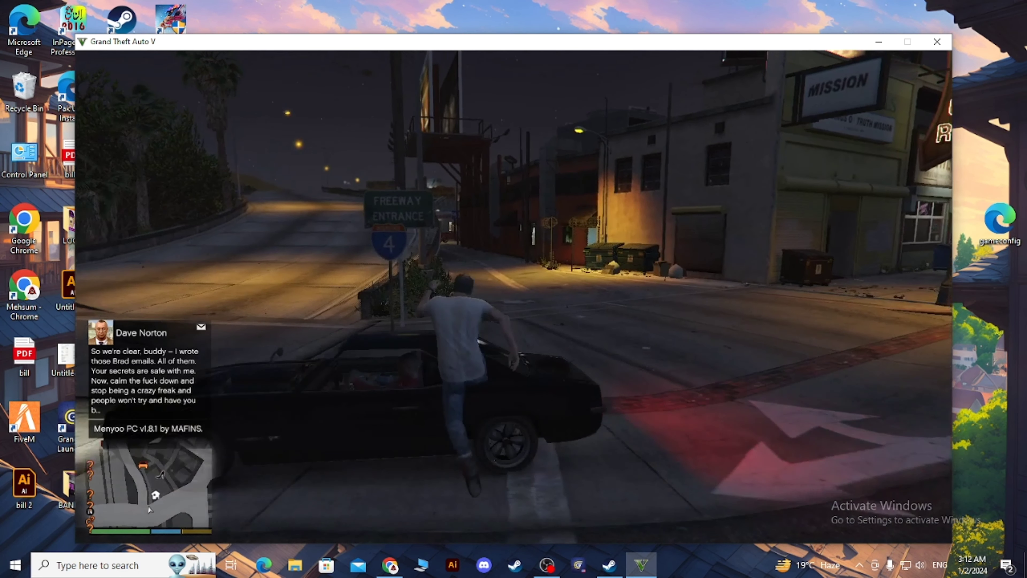
key("w")
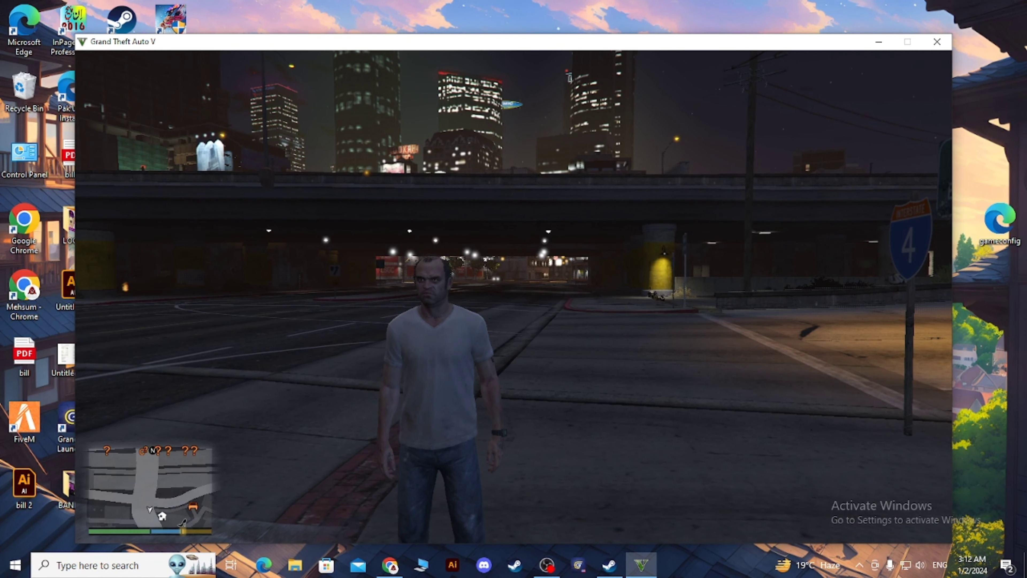
key("F8")
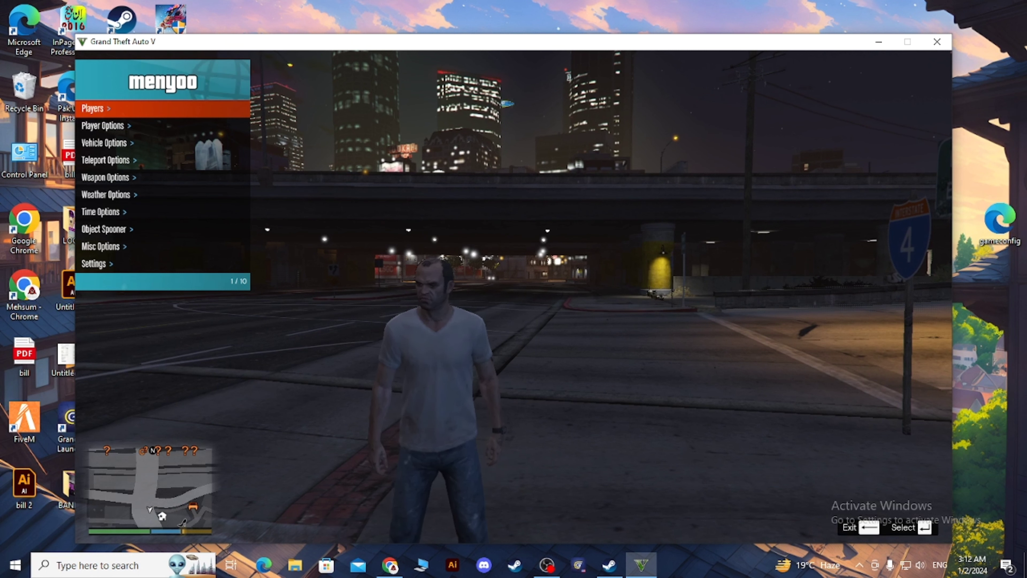
- Browse Menyoo's Players list and the Player Options Basic Stats manager
key("Down")
key("Down")
key("Down")
key("Down")
key("Down")
key("Up")
key("Up")
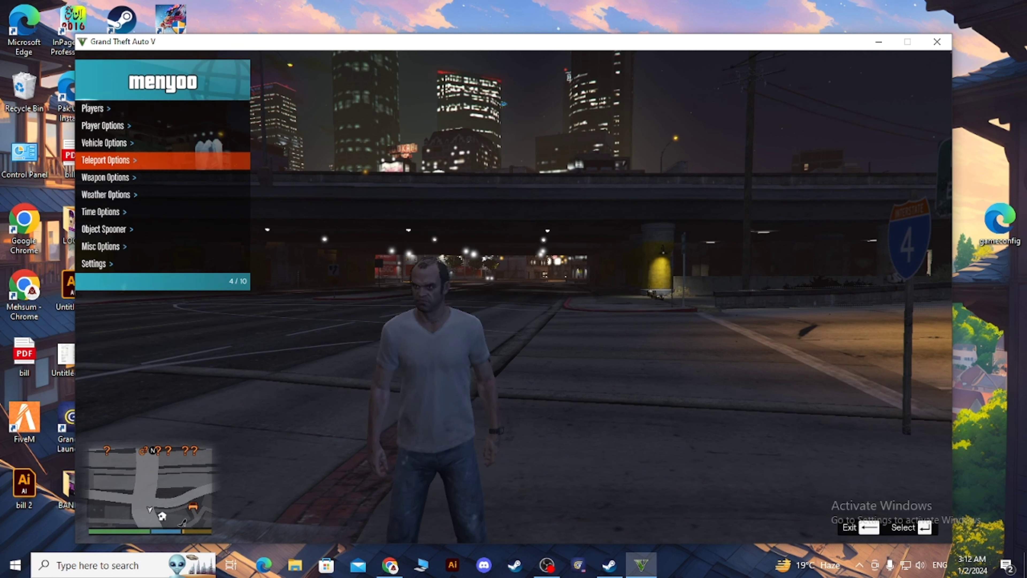
key("Up")
key("Up")
key("Up")
key("Up")
key("Down")
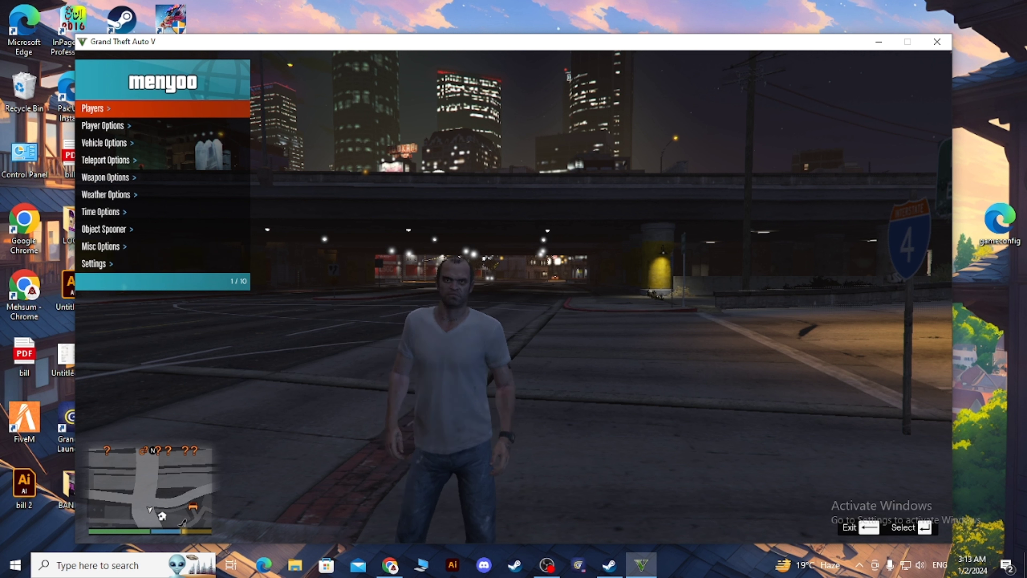
key("Return")
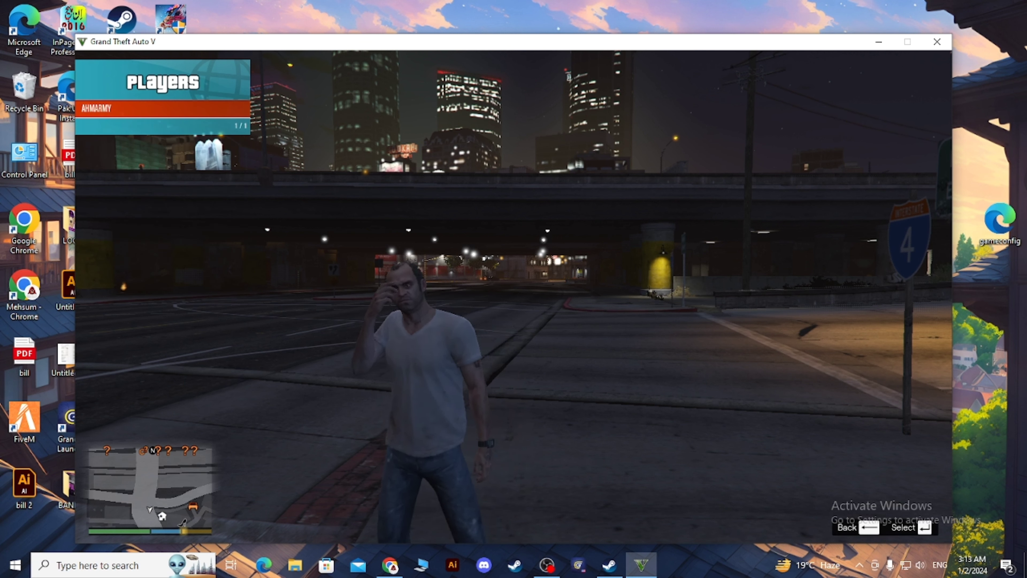
key("BackSpace")
key("Down")
key("Return")
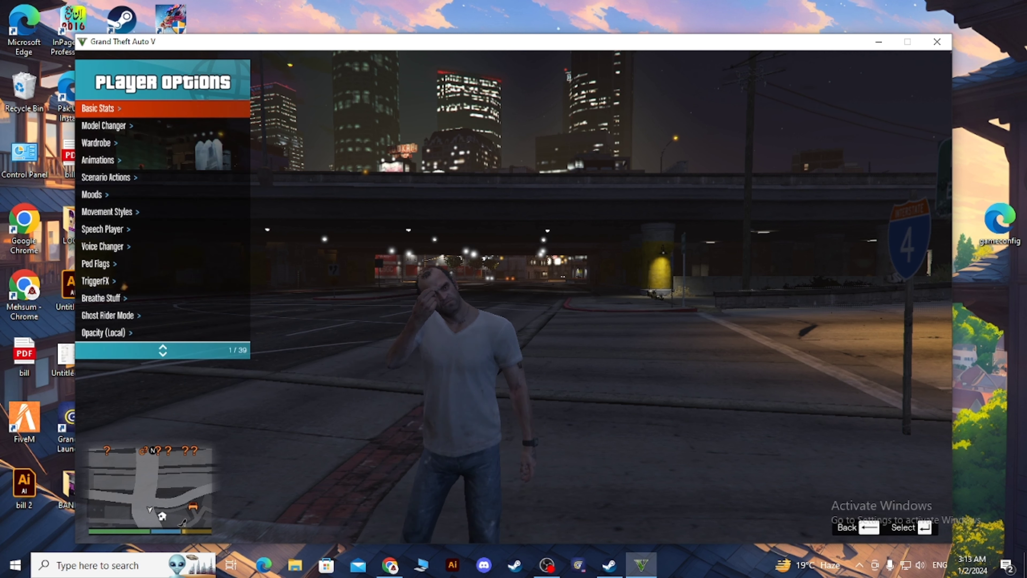
key("Return")
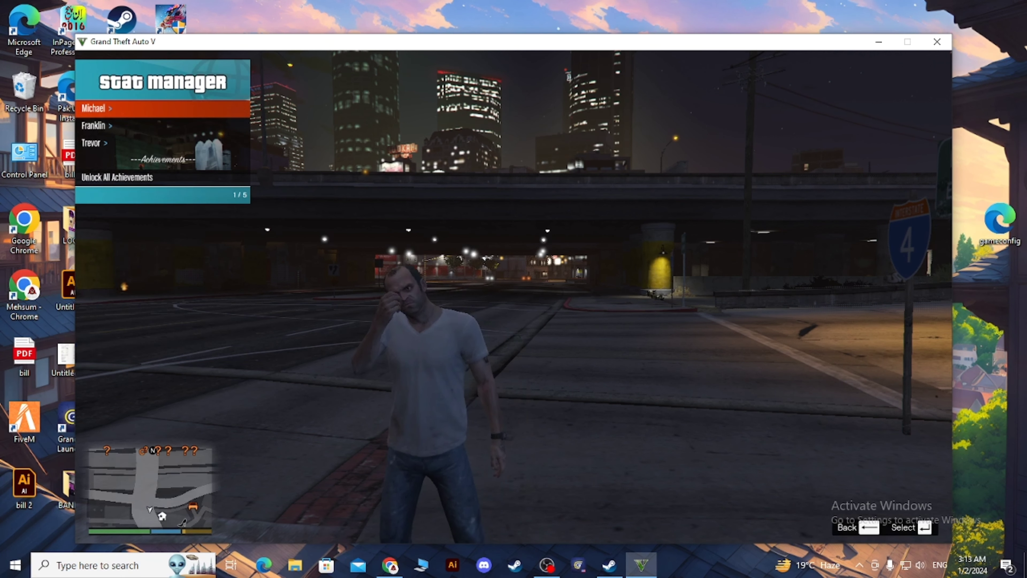
key("BackSpace")
- Play the Pole Dance animation on the character, then stop it
key("Down")
key("Down")
key("Down")
key("Return")
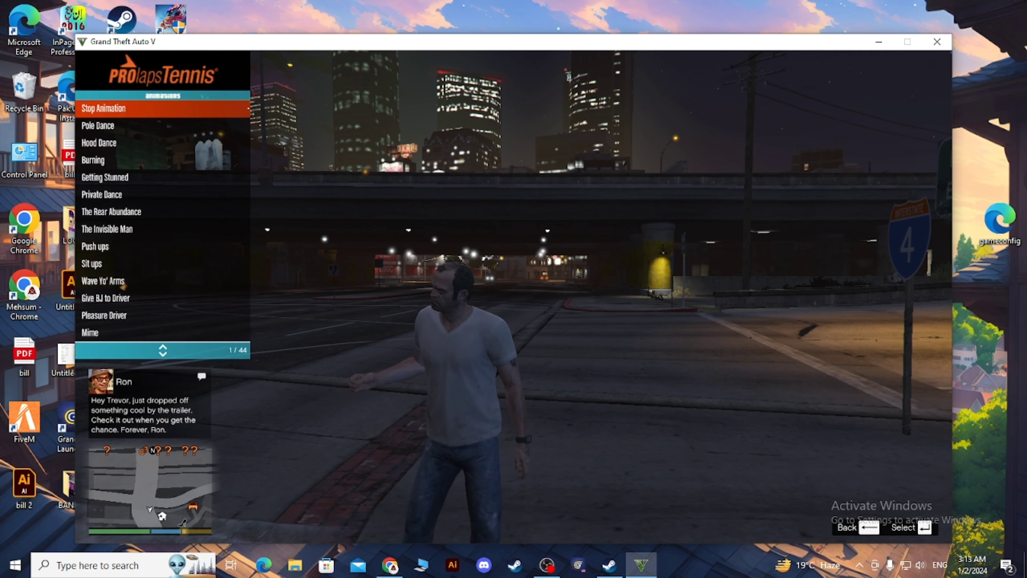
key("Down")
key("Return")
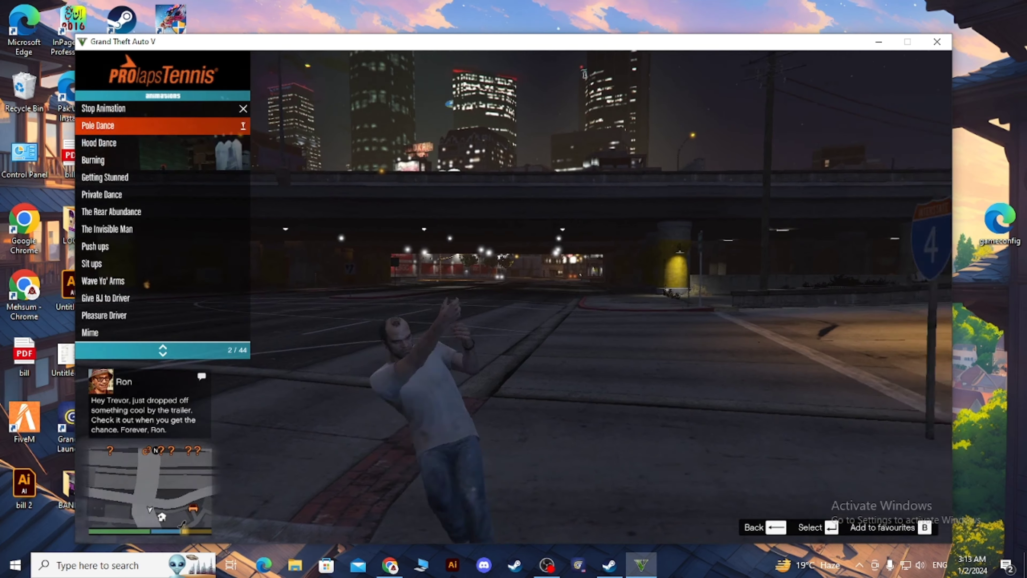
key("Up")
key("BackSpace")
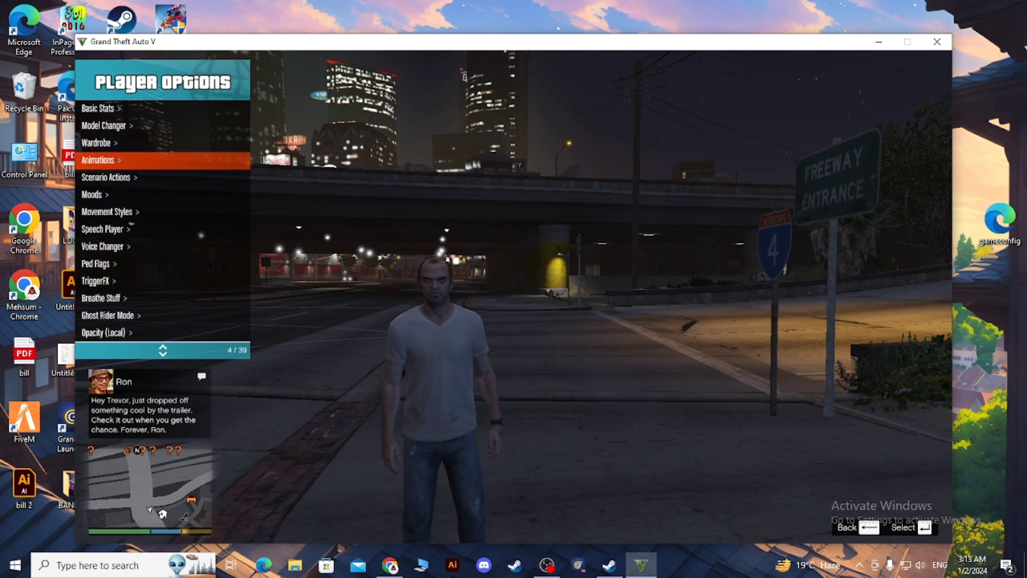
- Start the Drilling scenario, end it, and close the Menyoo trainer
key("Down")
key("Return")
key("Down")
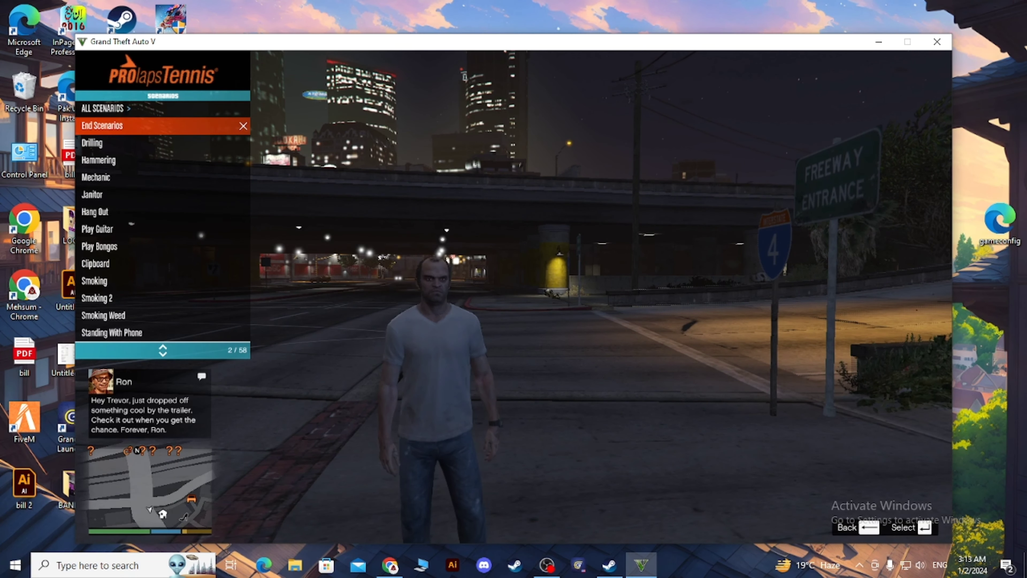
key("Down")
key("Return")
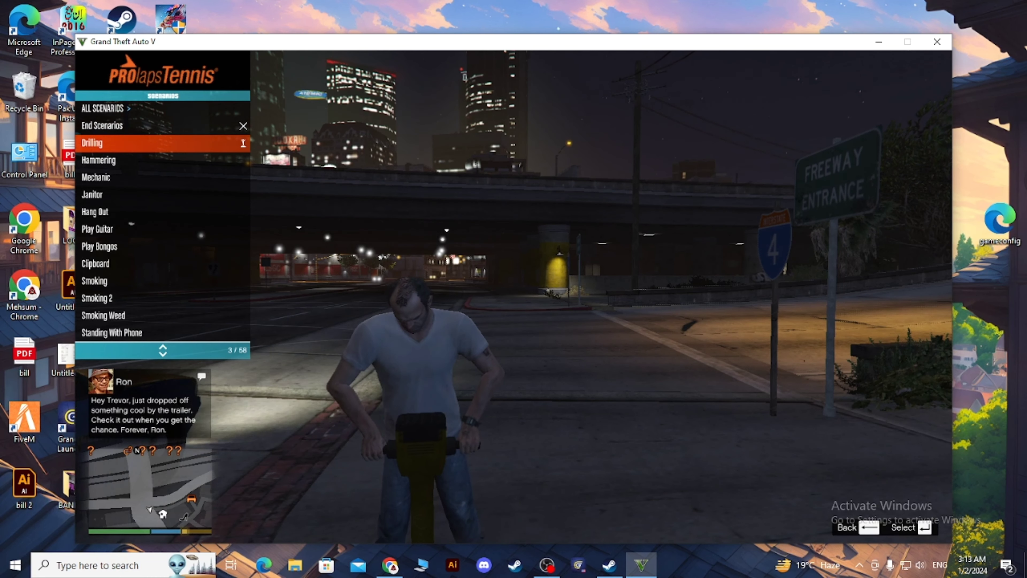
key("Up")
key("Up")
key("Down")
key("Return")
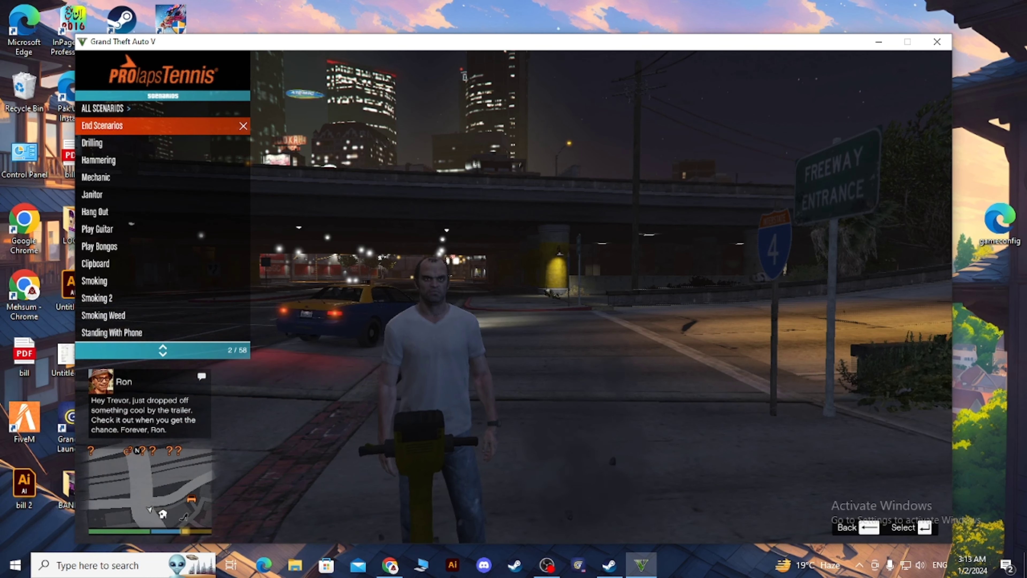
key("BackSpace")
key("BackSpace")
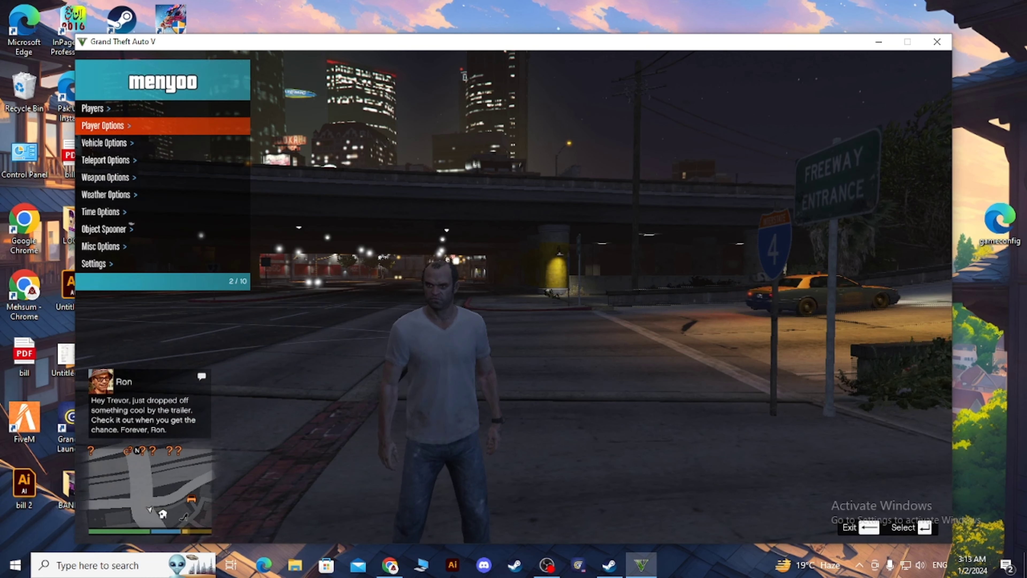
key("BackSpace")
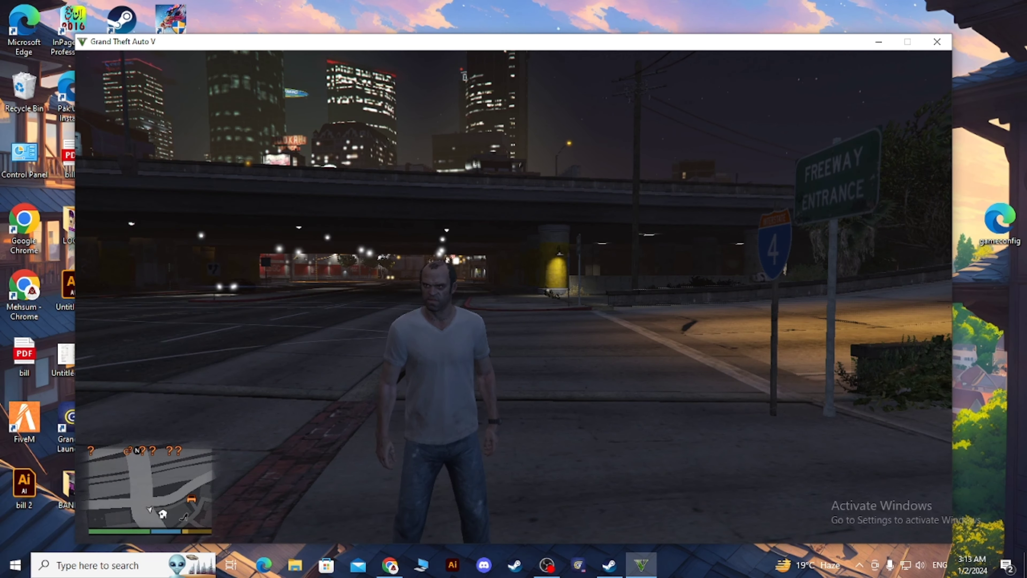
mouse_move(513, 295)
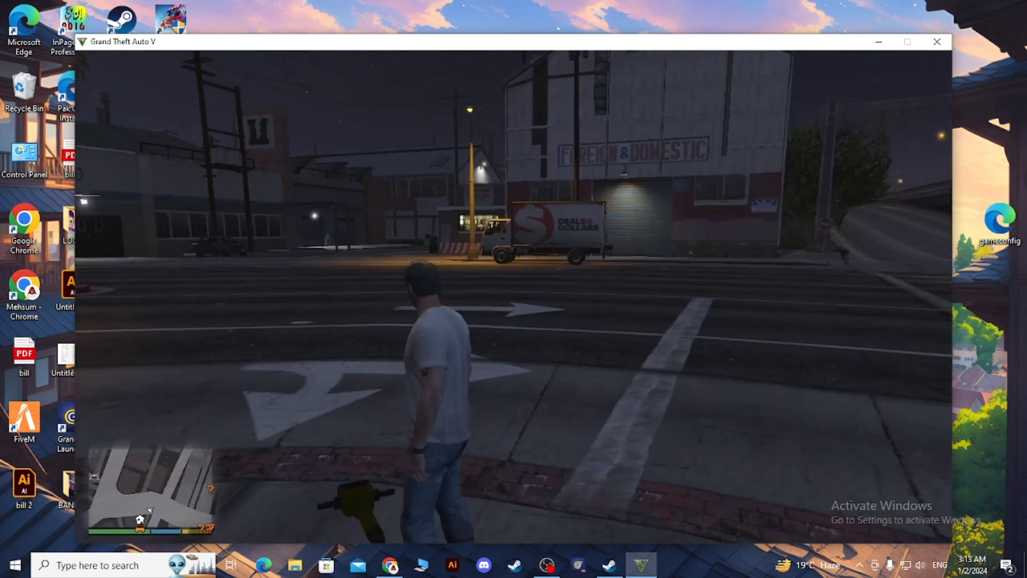
- Open the trainer's Time Menu and set slow motion to 75%
key("F4")
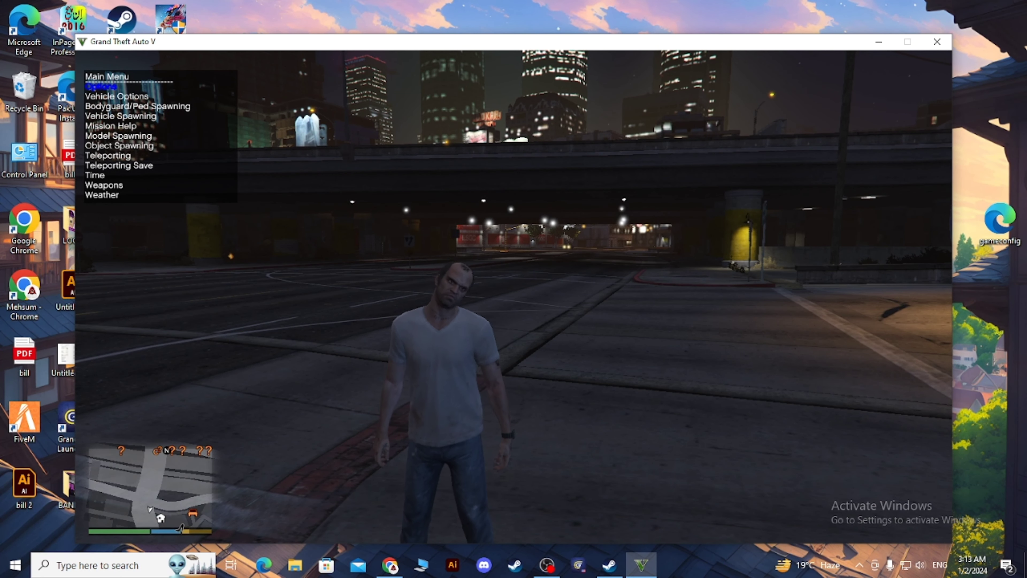
key("Down")
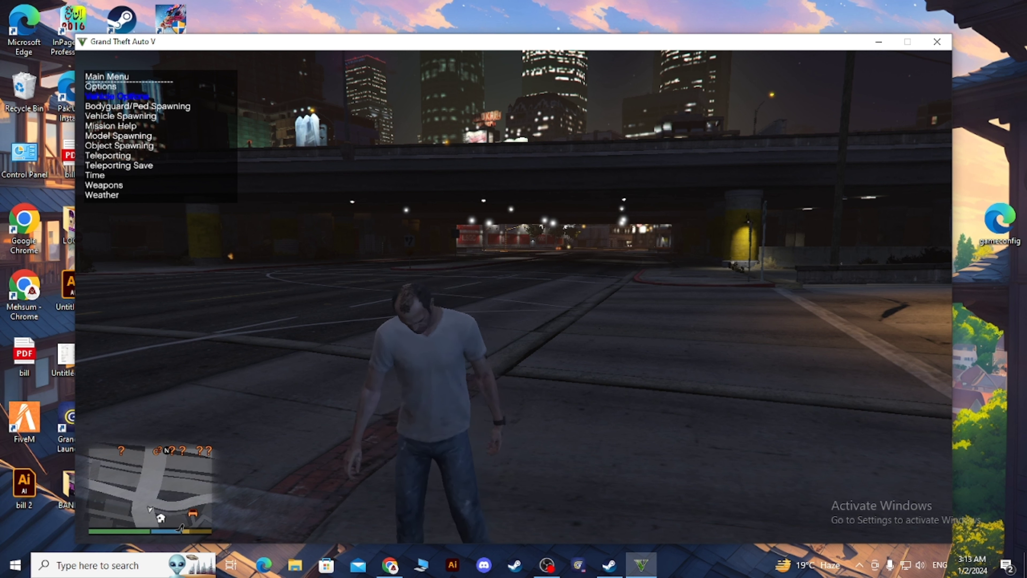
key("Down")
key("Down")
key("Down")
key("Down")
key("Down")
key("Down")
key("Down")
key("Down")
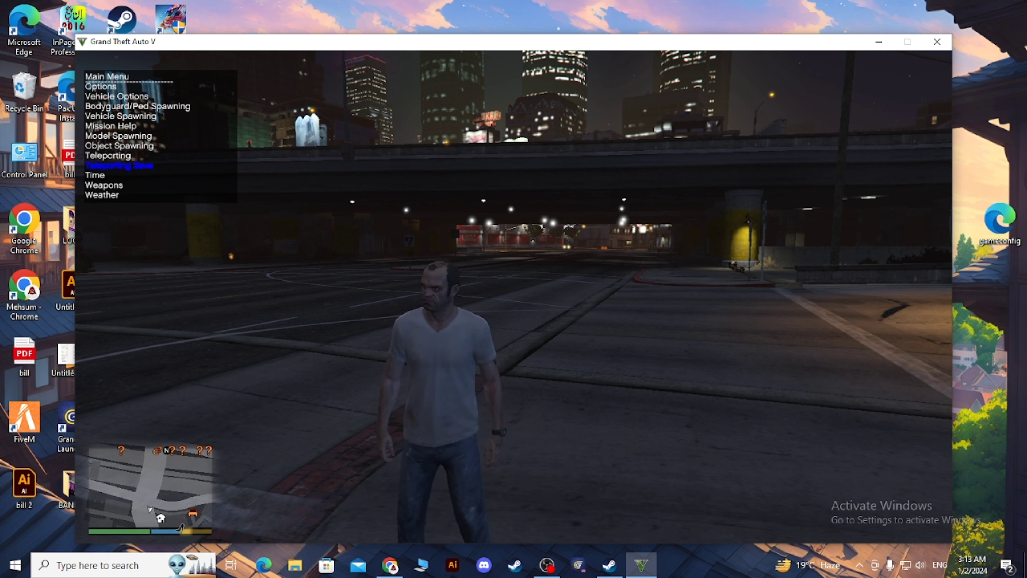
key("Return")
key("Down")
key("Down")
key("Down")
key("Down")
key("Down")
key("Down")
key("Down")
key("Down")
key("Down")
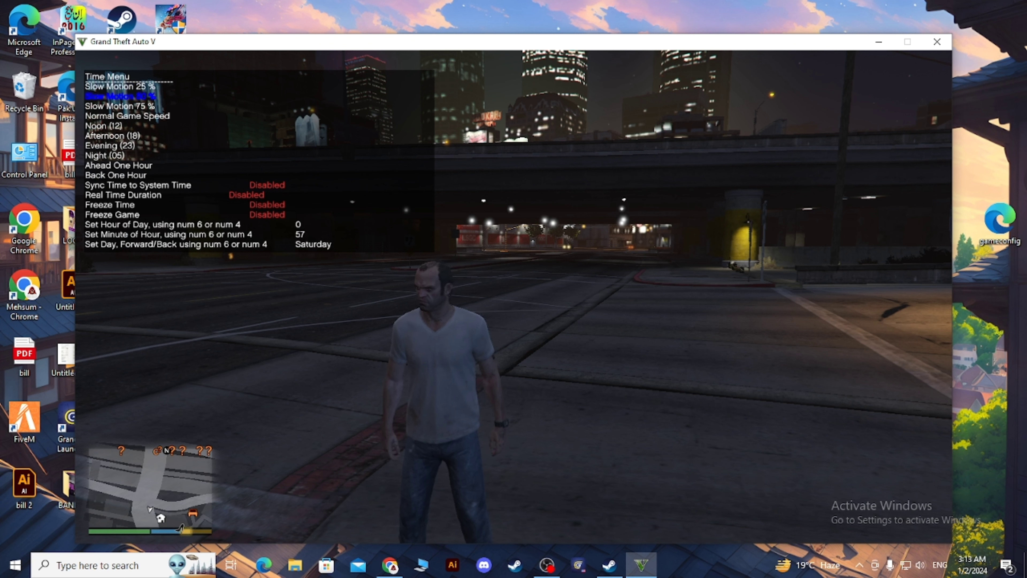
key("Down")
key("Up")
key("Up")
key("Up")
key("Up")
- Turn Freeze Time on and then off again
key("Down")
key("Up")
key("Up")
key("Up")
key("Up")
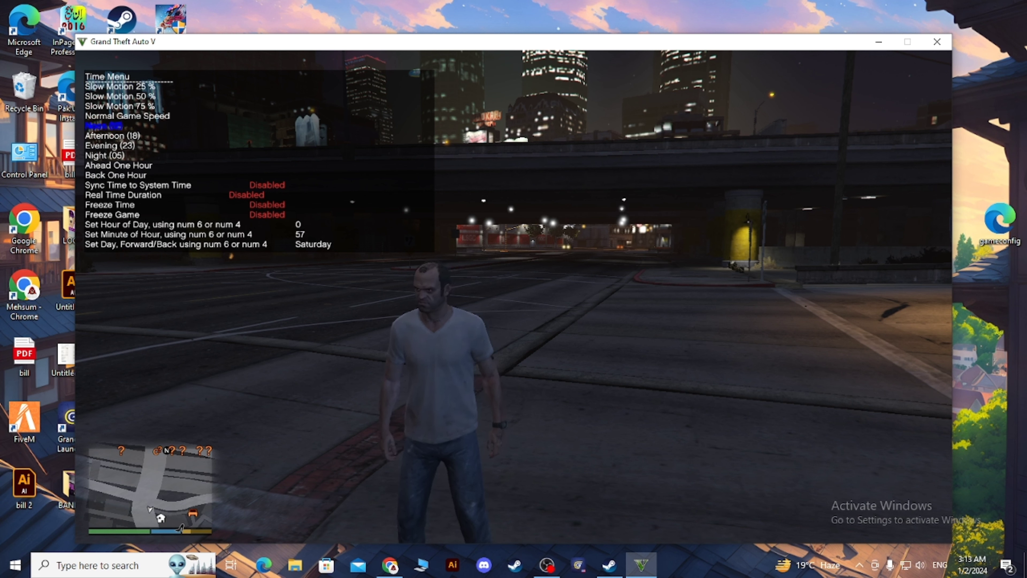
key("Return")
key("Down")
key("Down")
key("Down")
key("Down")
key("Down")
key("Down")
key("Down")
key("Down")
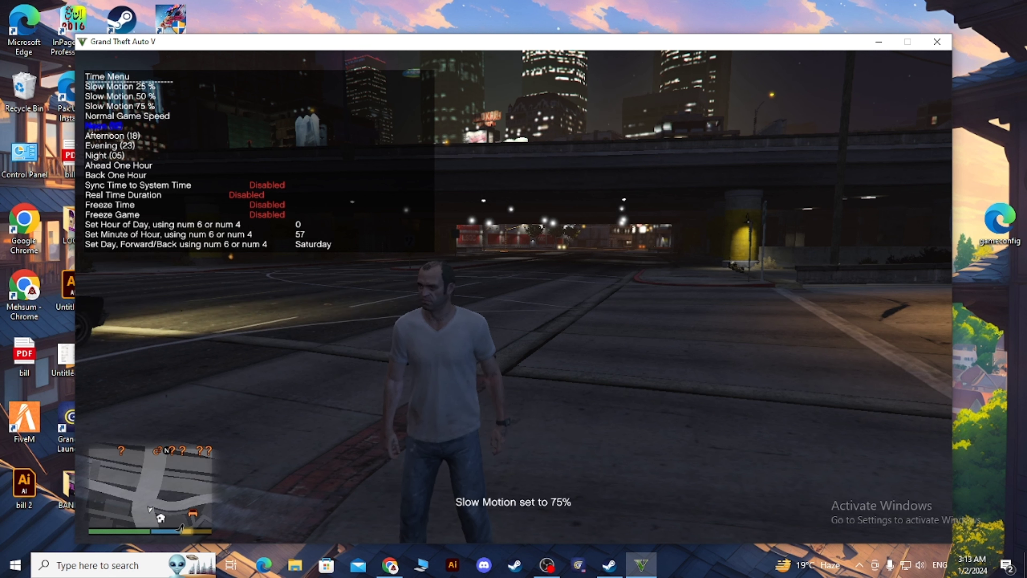
key("Down")
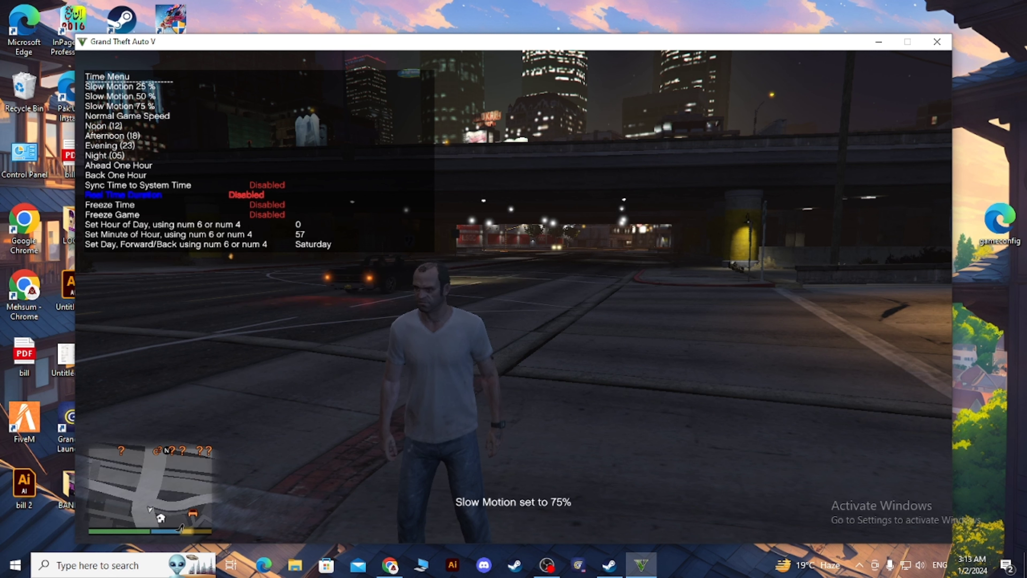
key("Down")
key("Return")
key("Return")
key("Up")
key("Up")
key("Up")
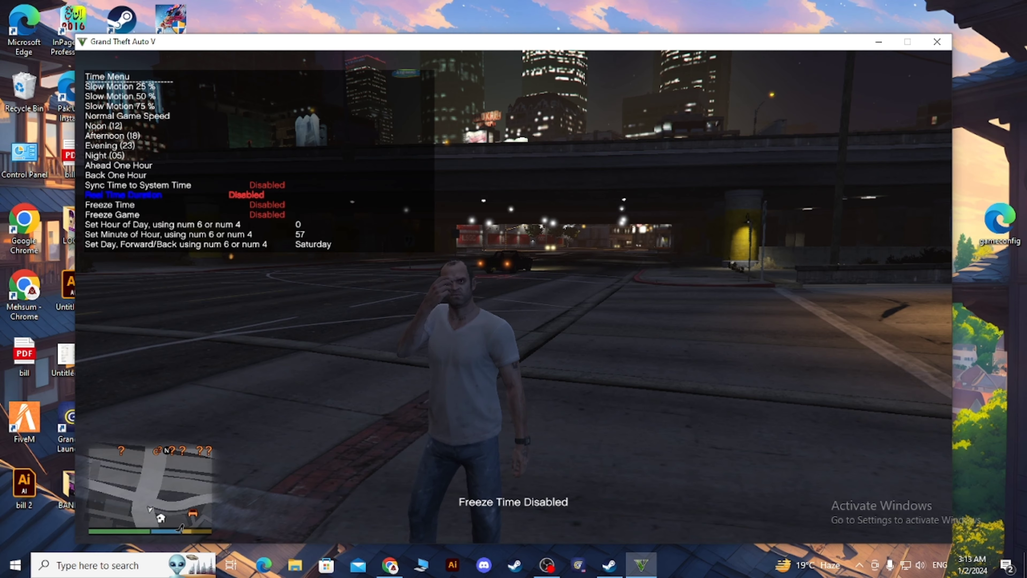
- Move the game clock back one hour twice, close the menu, and walk along the street
key("Return")
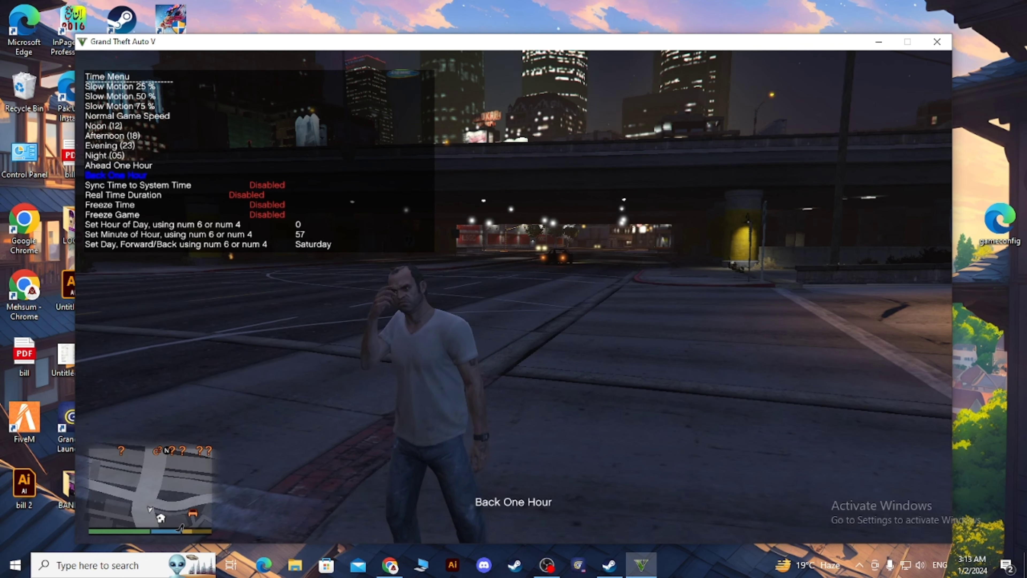
key("Return")
key("Return")
key("Return")
key("Return")
key("Return")
key("Return")
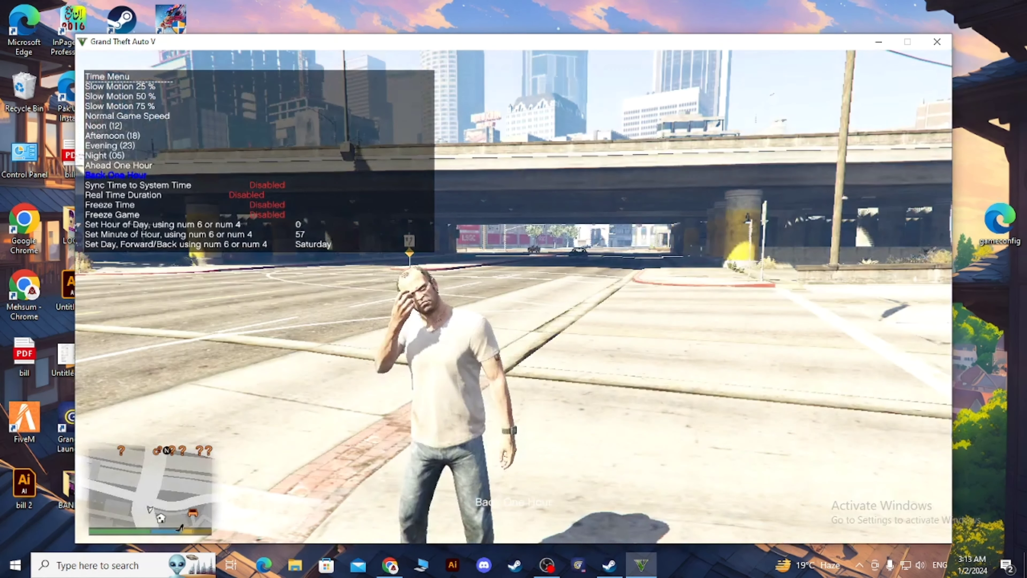
key("Return")
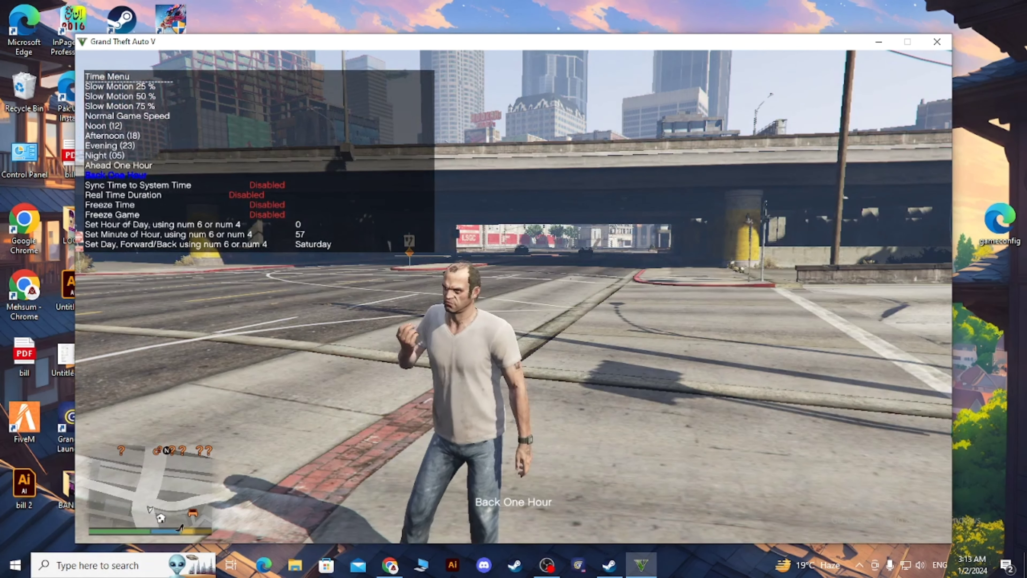
key("F4")
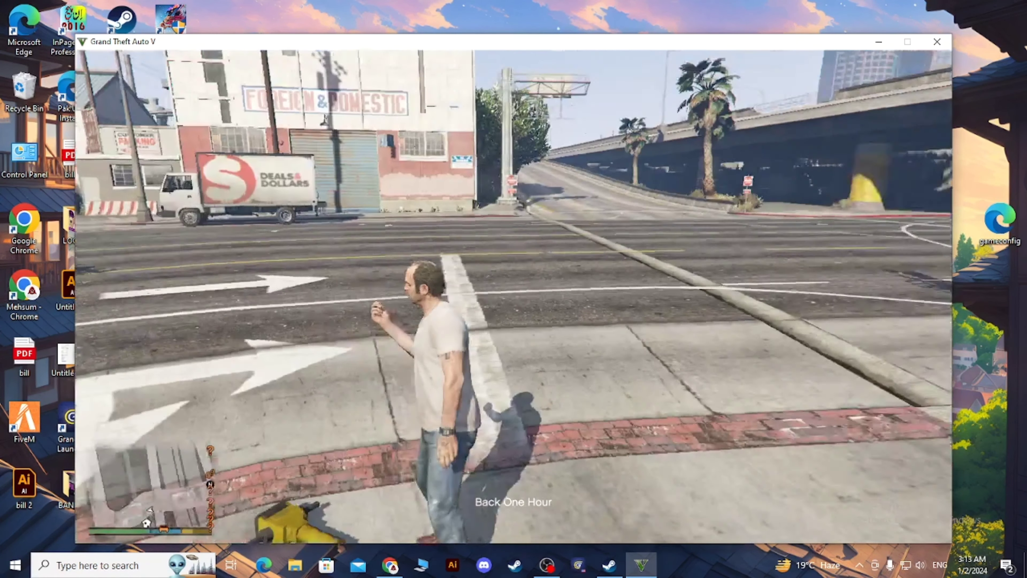
key("w")
key("s")
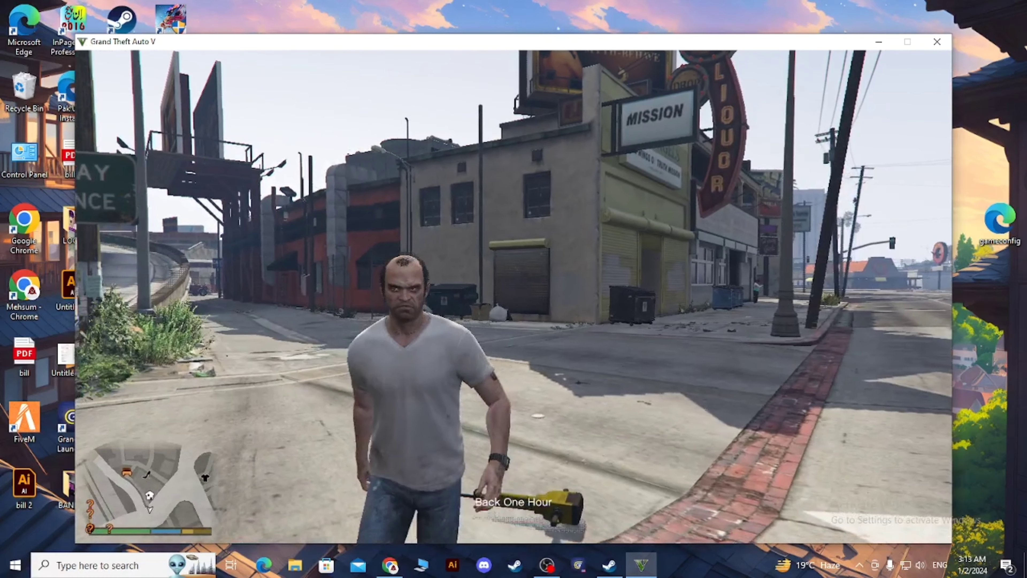